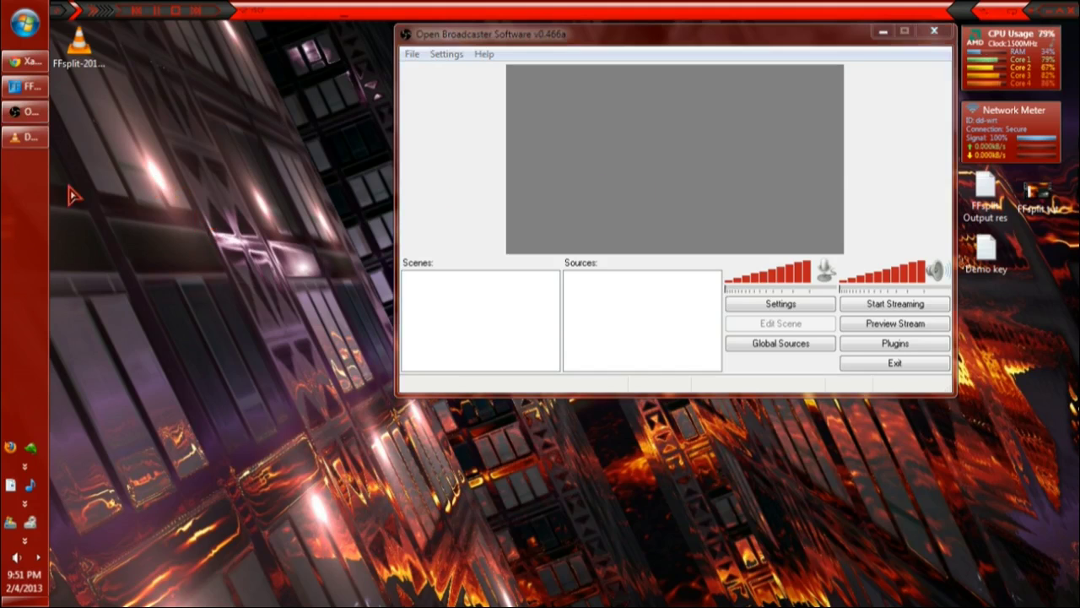
Show the VLC flag video beside OBS, then bring the OBS window back in front.
mouse_move(36, 150)
left_click(147, 135)
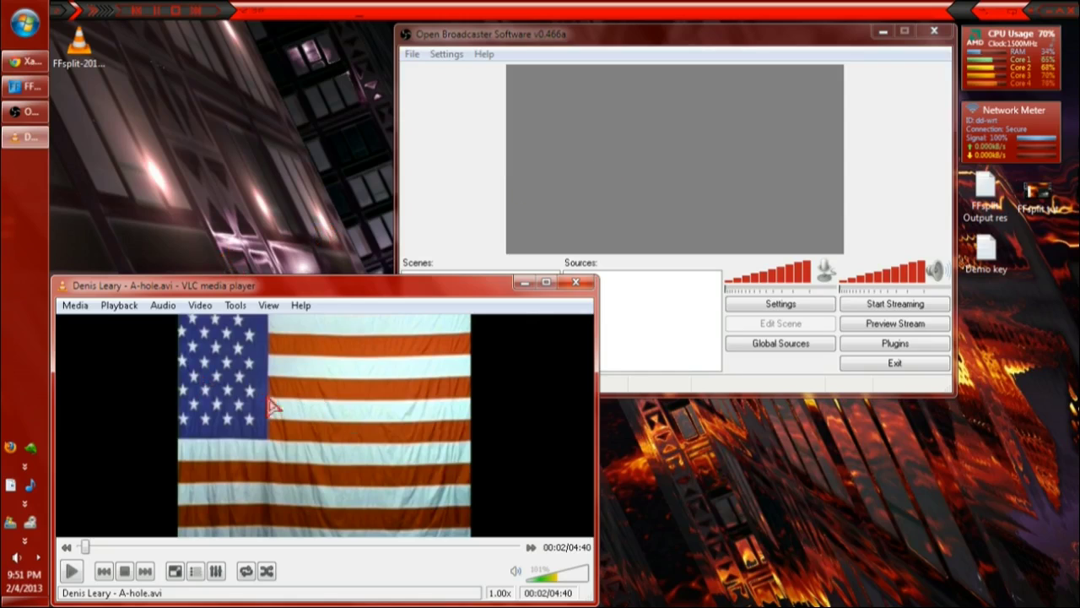
left_click(717, 177)
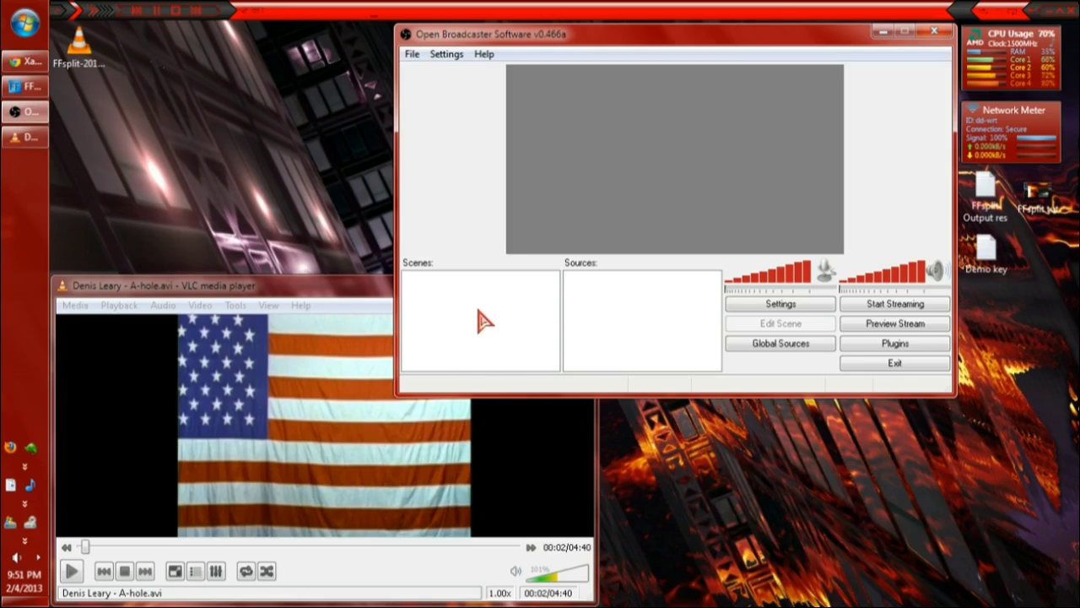
Add a new scene with the default name Scene.
right_click(436, 289)
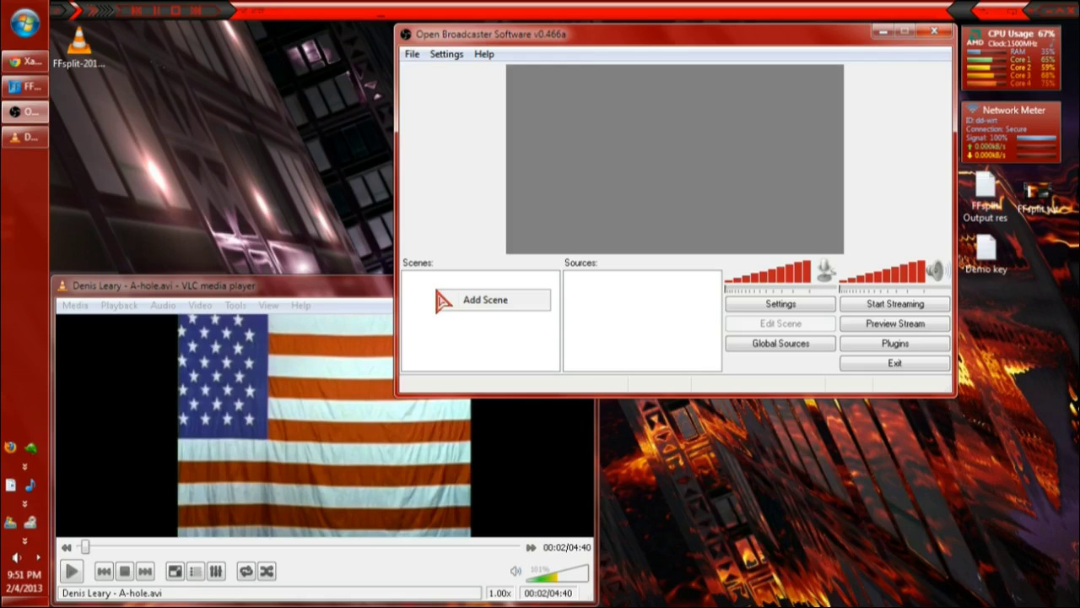
left_click(471, 302)
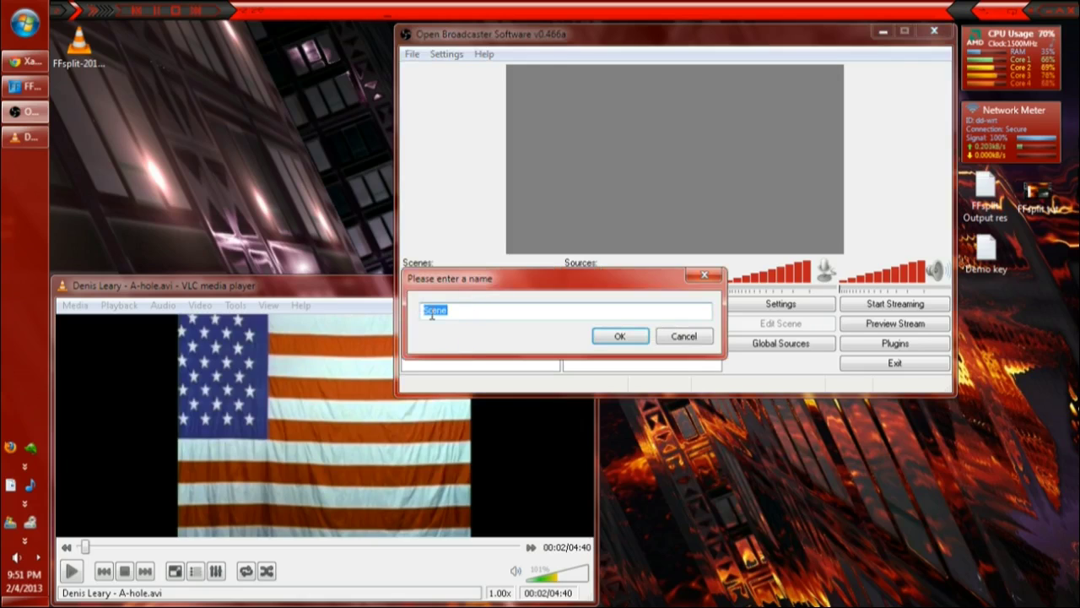
left_click(611, 336)
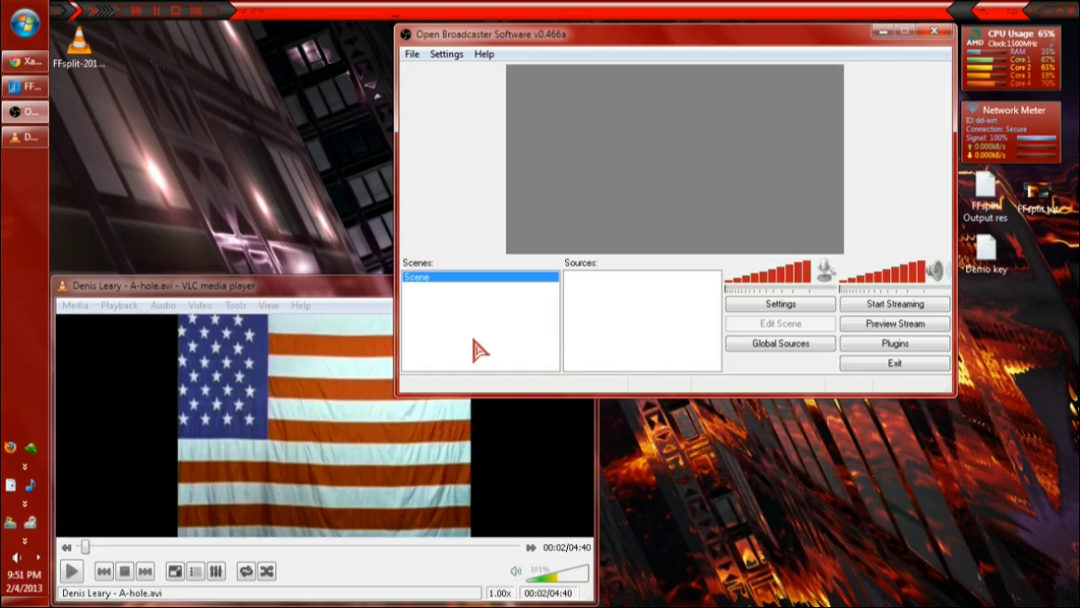
Add a Software Capture source using Window Capture of the VLC player window.
right_click(592, 287)
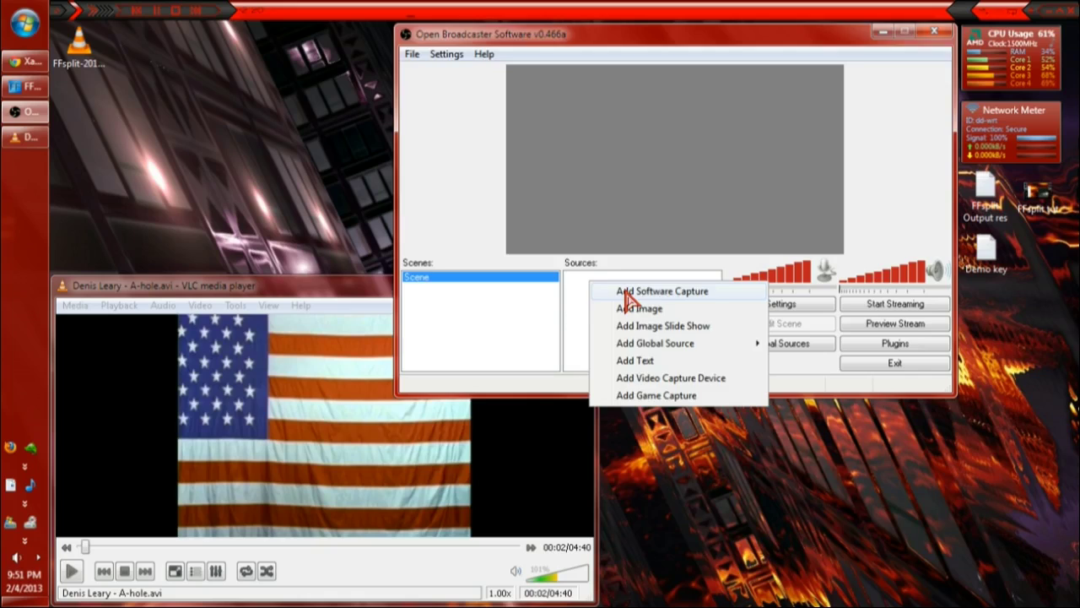
left_click(628, 291)
left_click(609, 336)
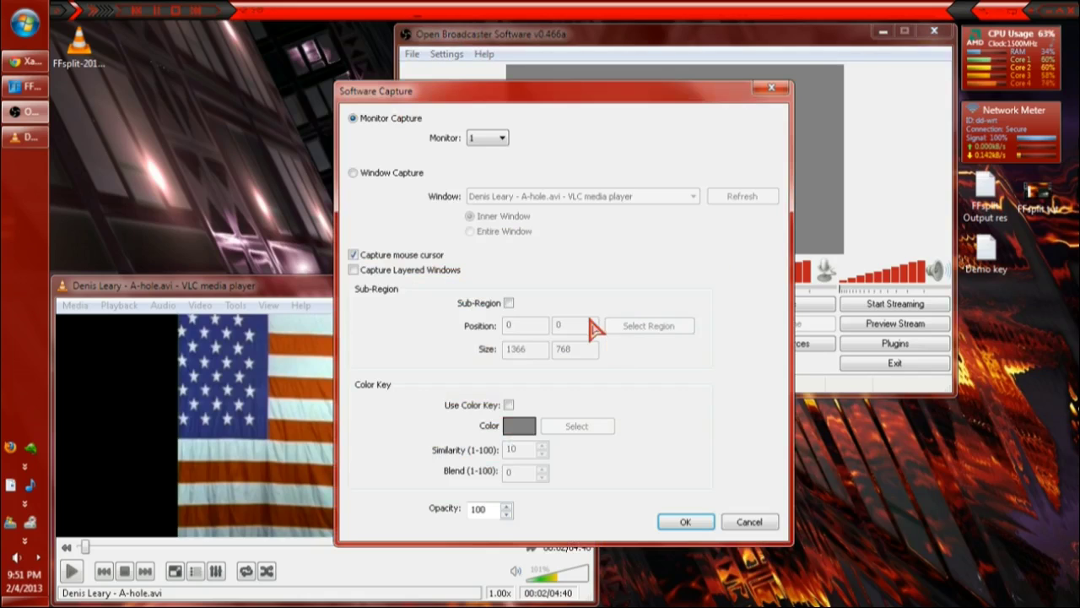
left_click(353, 172)
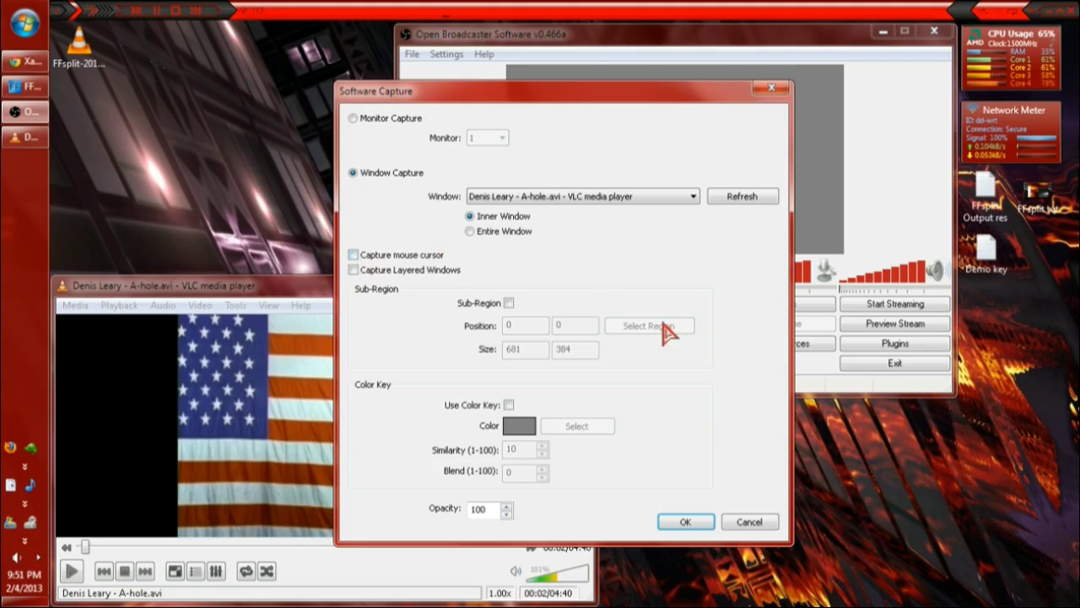
left_click(682, 523)
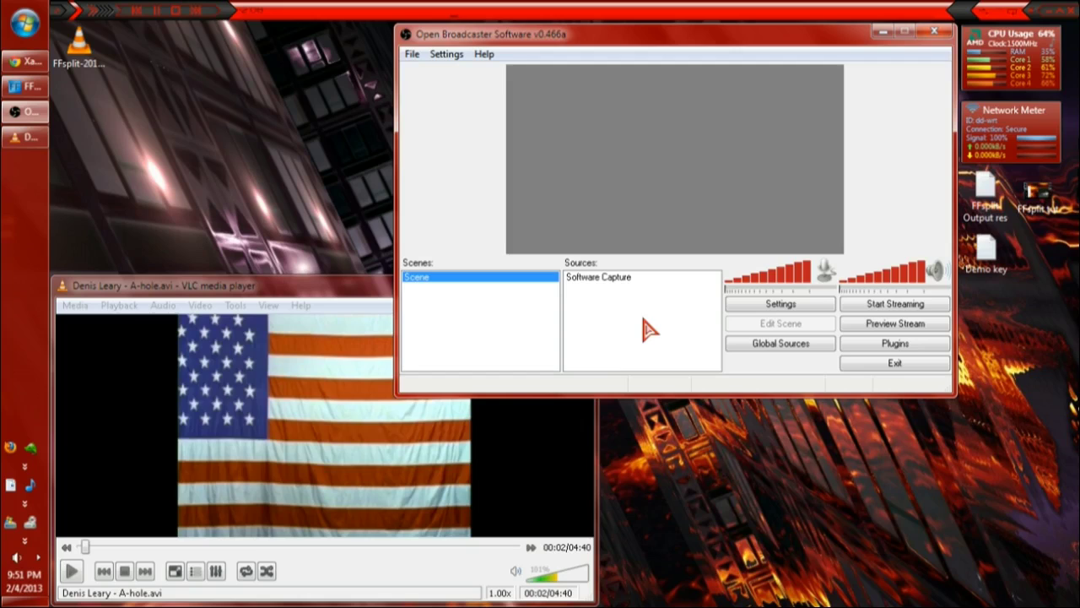
Start the stream preview and enable the preview view.
left_click(860, 327)
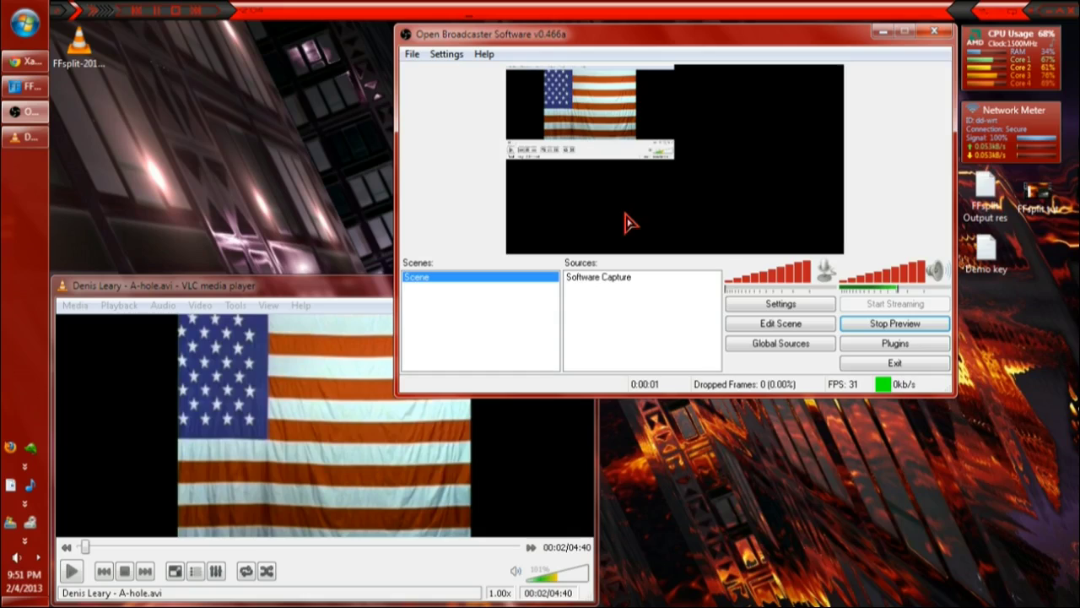
right_click(696, 175)
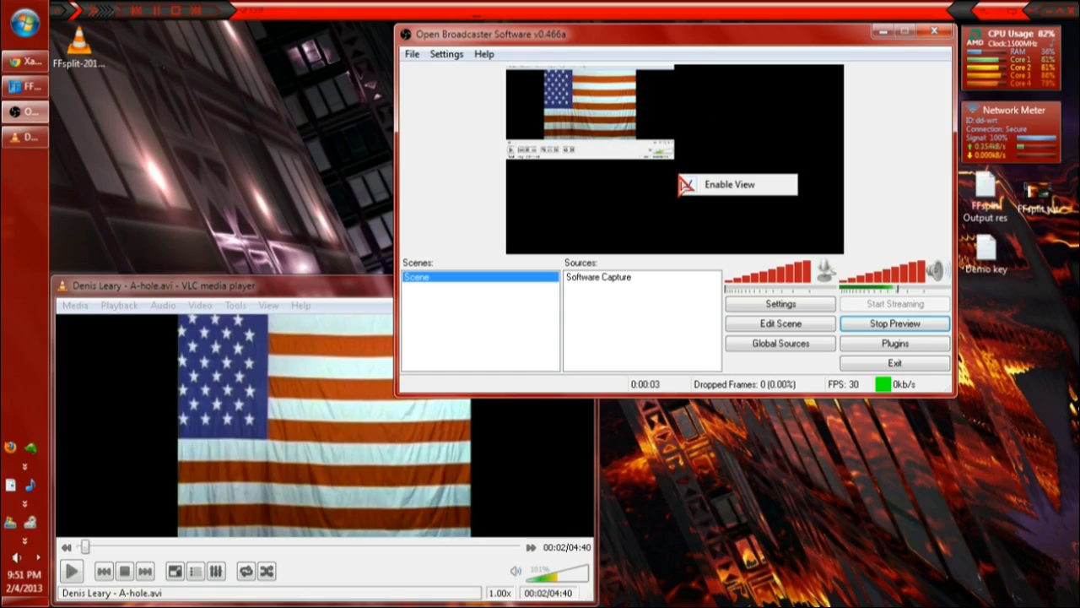
left_click(714, 188)
Fit the Software Capture source to the whole screen.
left_click(616, 283)
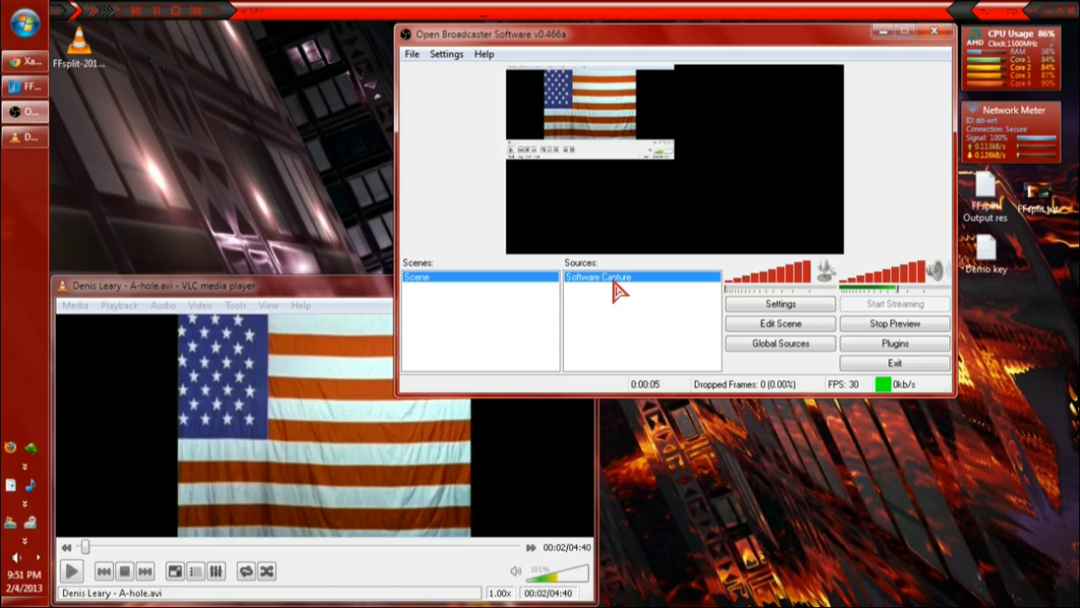
right_click(616, 285)
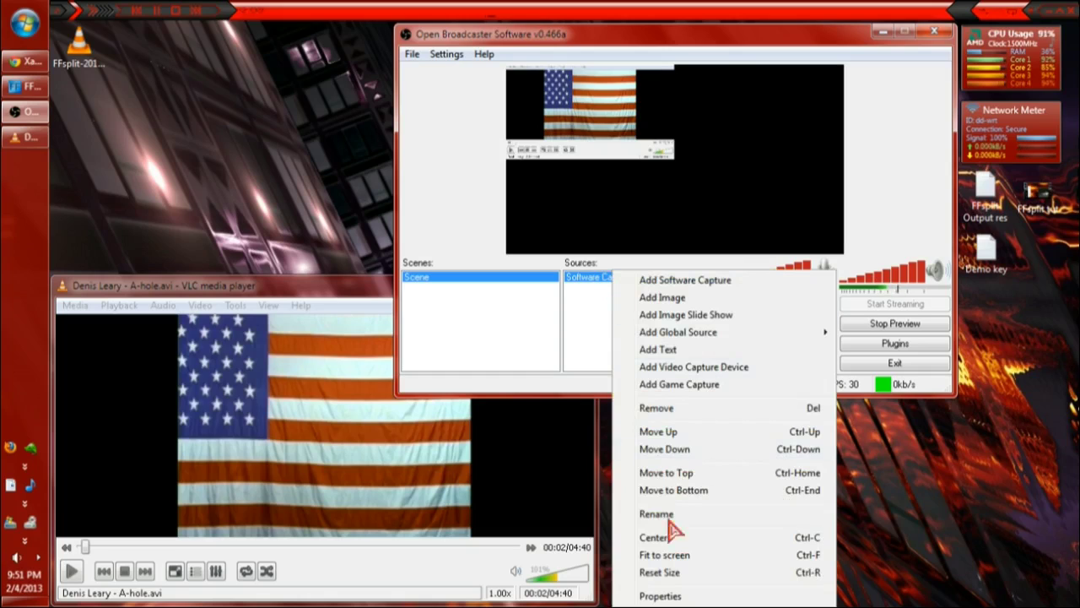
left_click(677, 558)
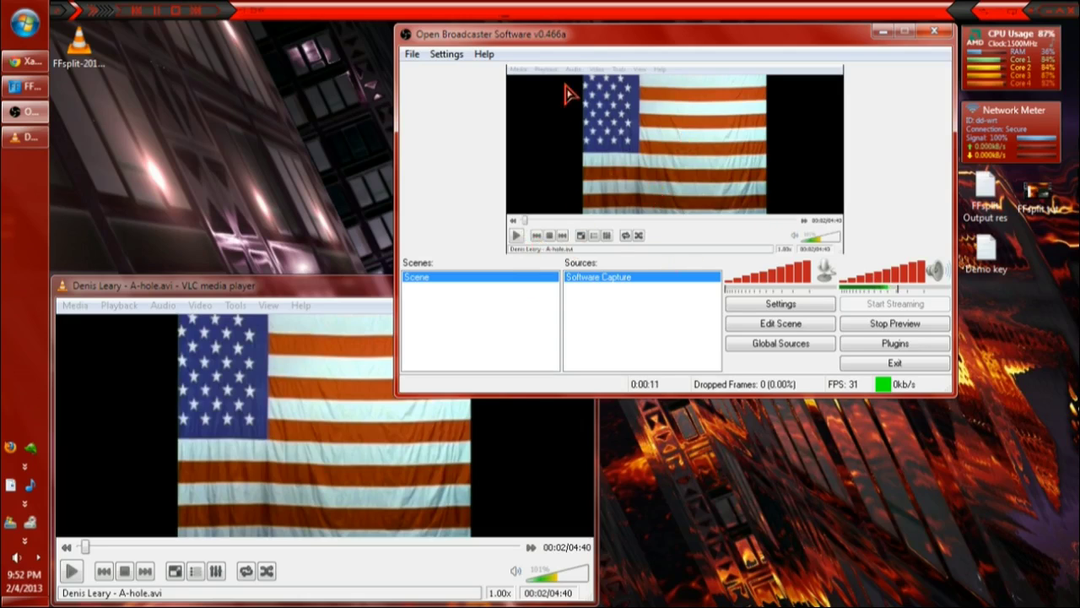
left_click(521, 417)
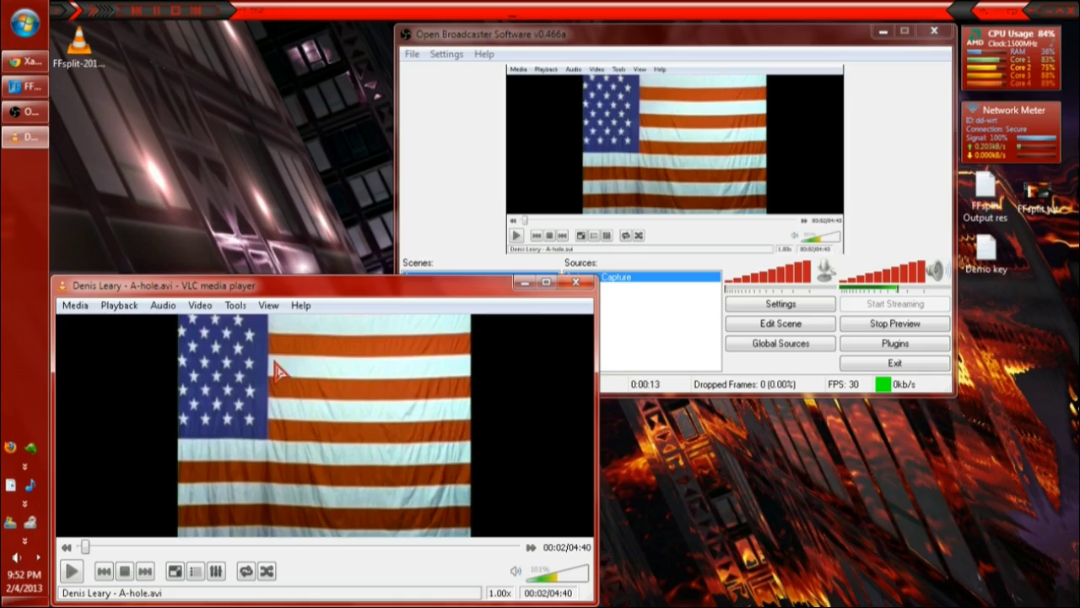
Switch VLC to Minimal View so only the video shows, checking the OBS preview.
left_click(269, 307)
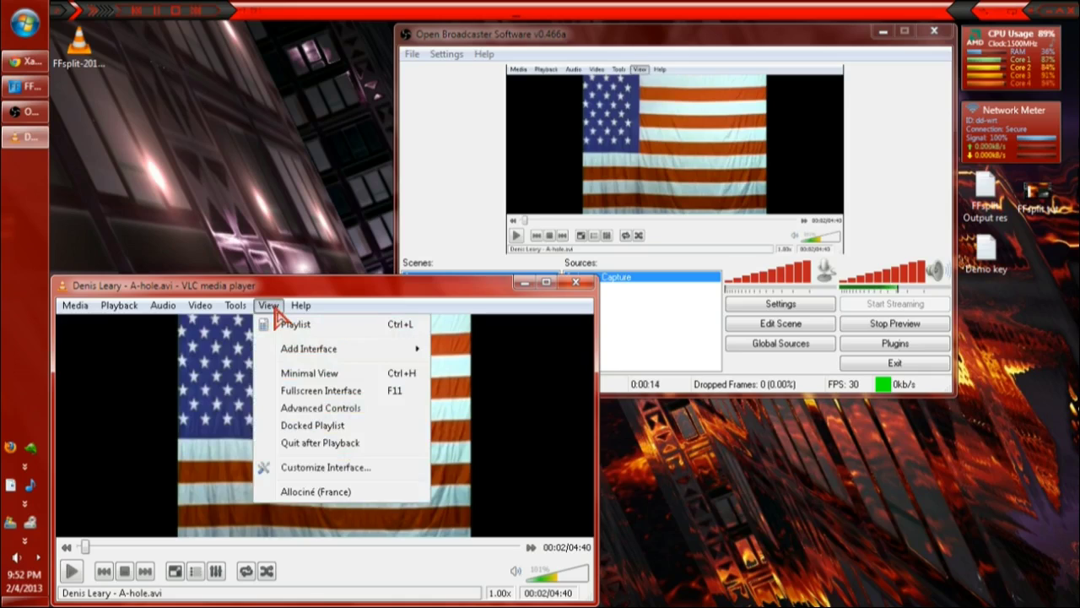
left_click(309, 373)
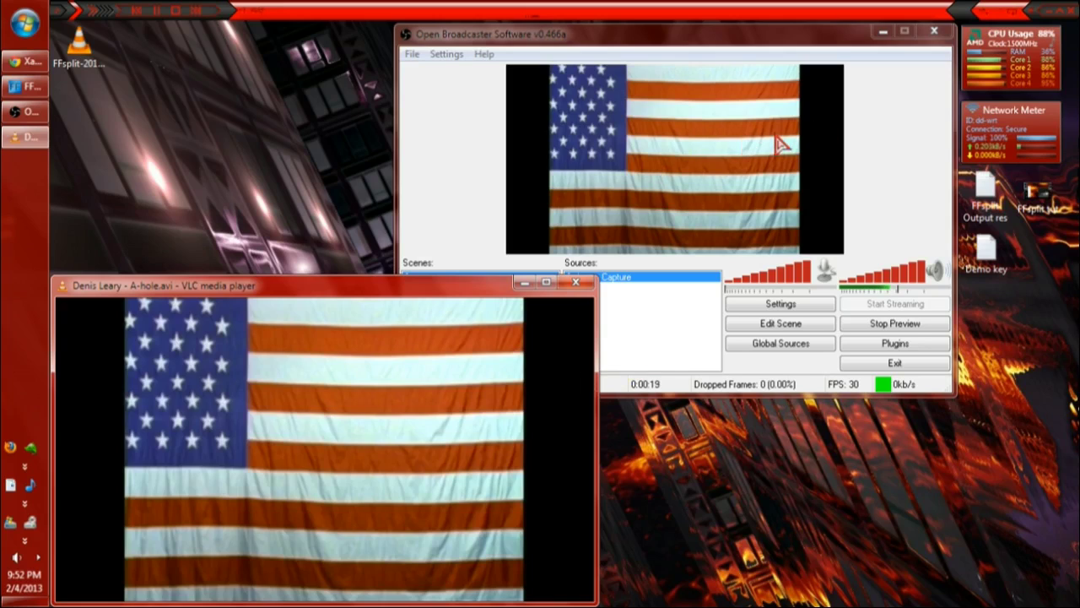
left_click(781, 145)
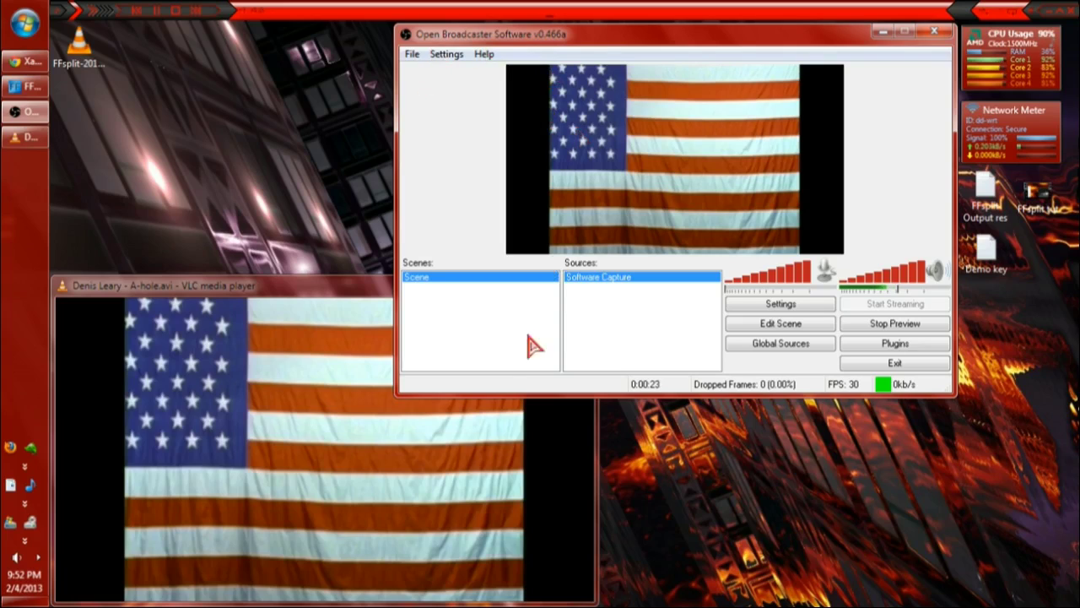
left_click(320, 444)
Set the VLC video aspect ratio to 16:9.
right_click(244, 400)
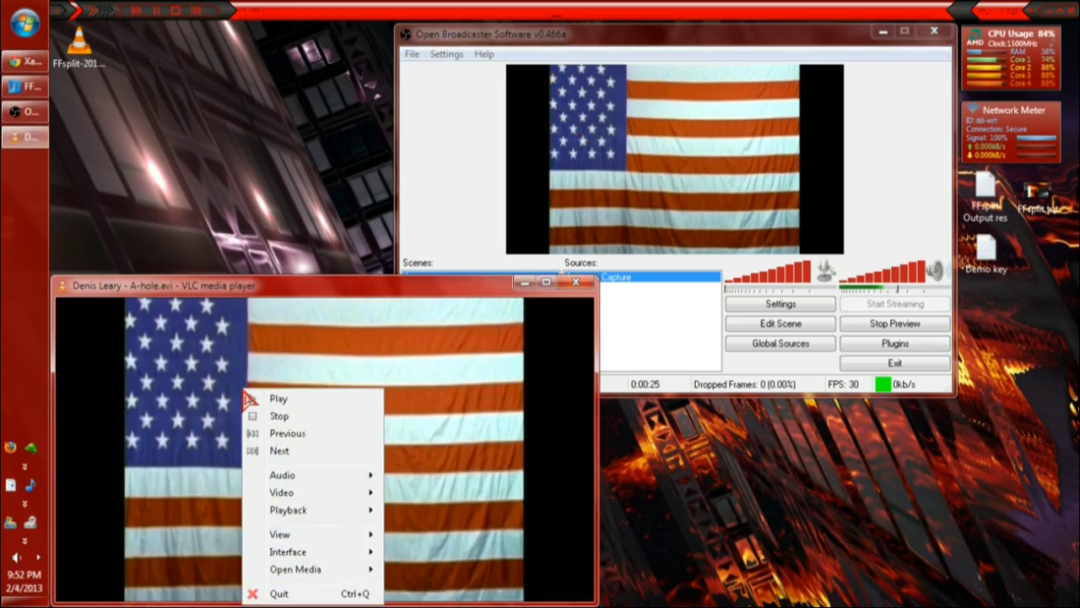
mouse_move(305, 496)
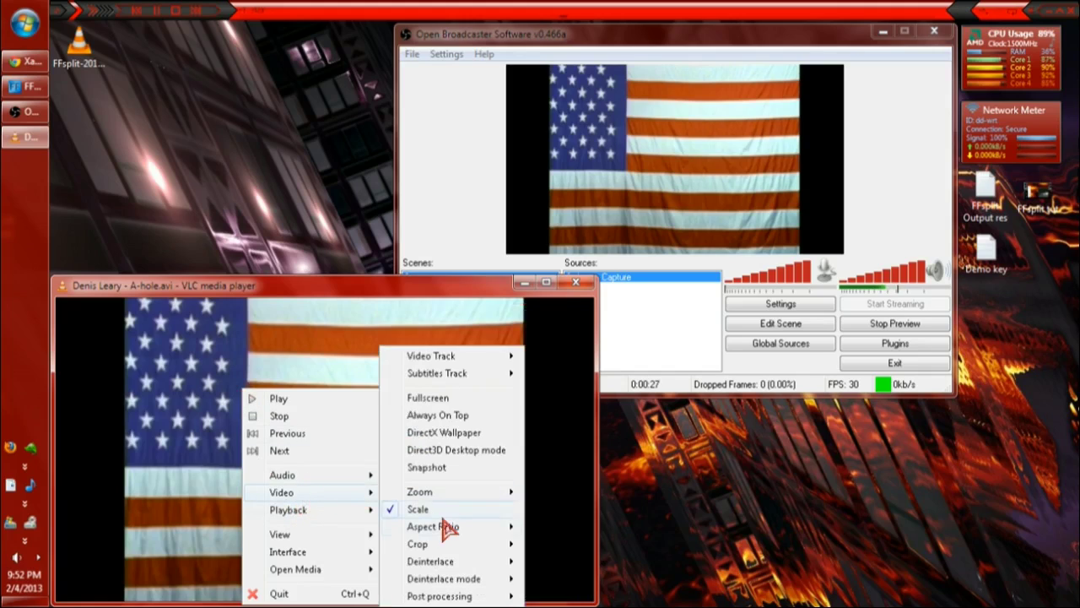
mouse_move(448, 526)
left_click(498, 513)
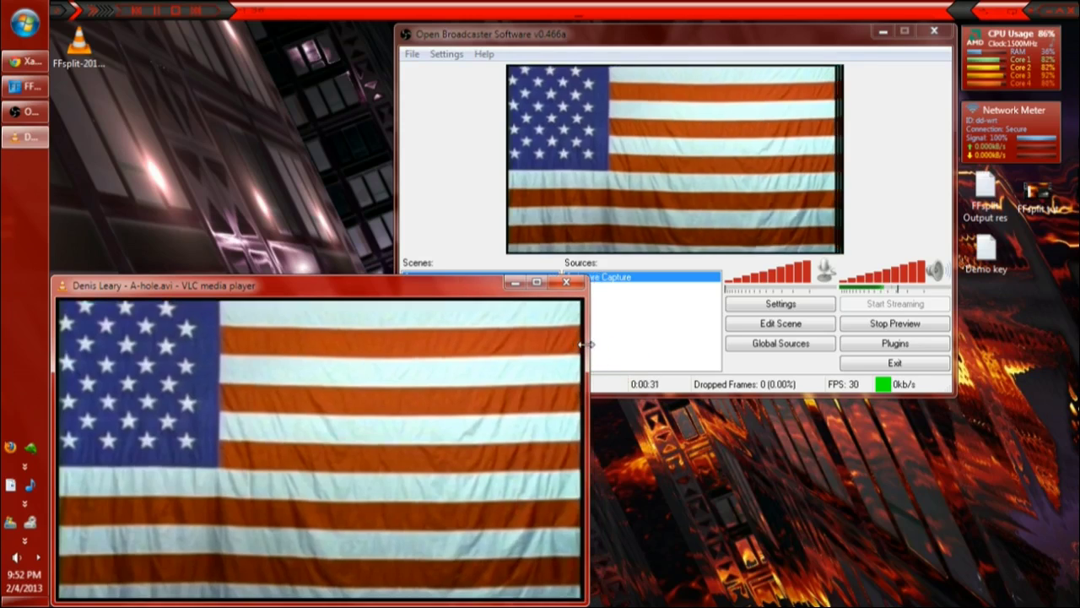
Resize the VLC window so the flag video fills its frame, checking OBS.
left_click_drag(598, 345, 599, 345)
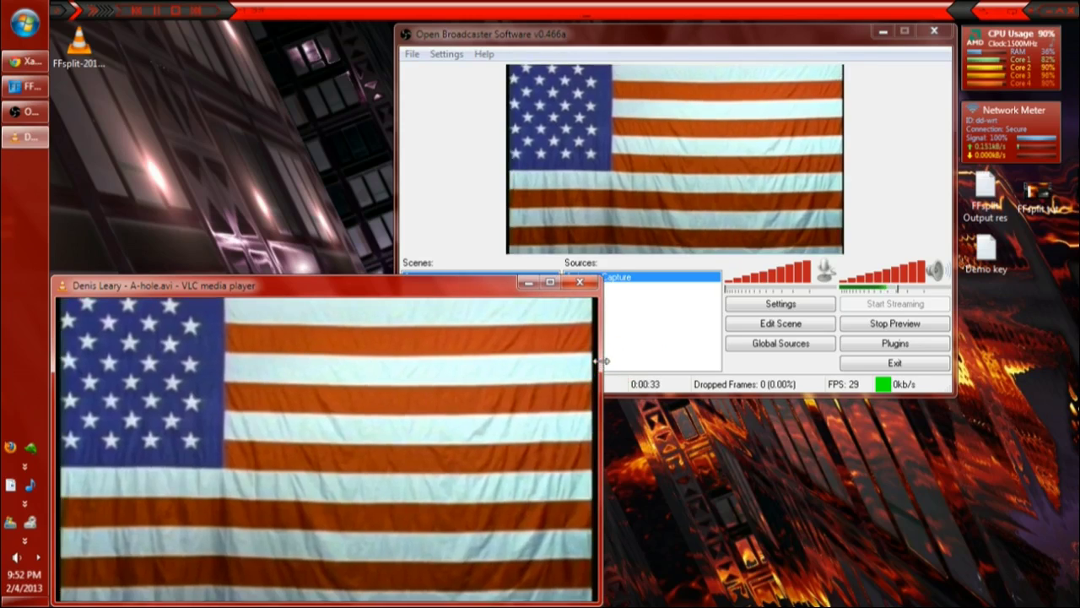
left_click(641, 323)
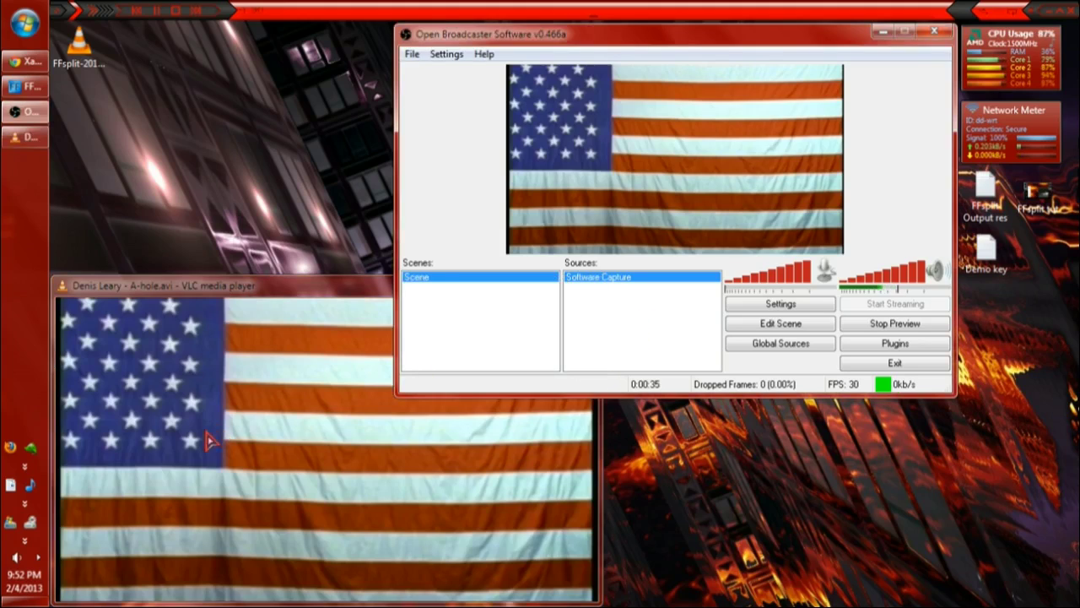
left_click_drag(593, 439, 597, 429)
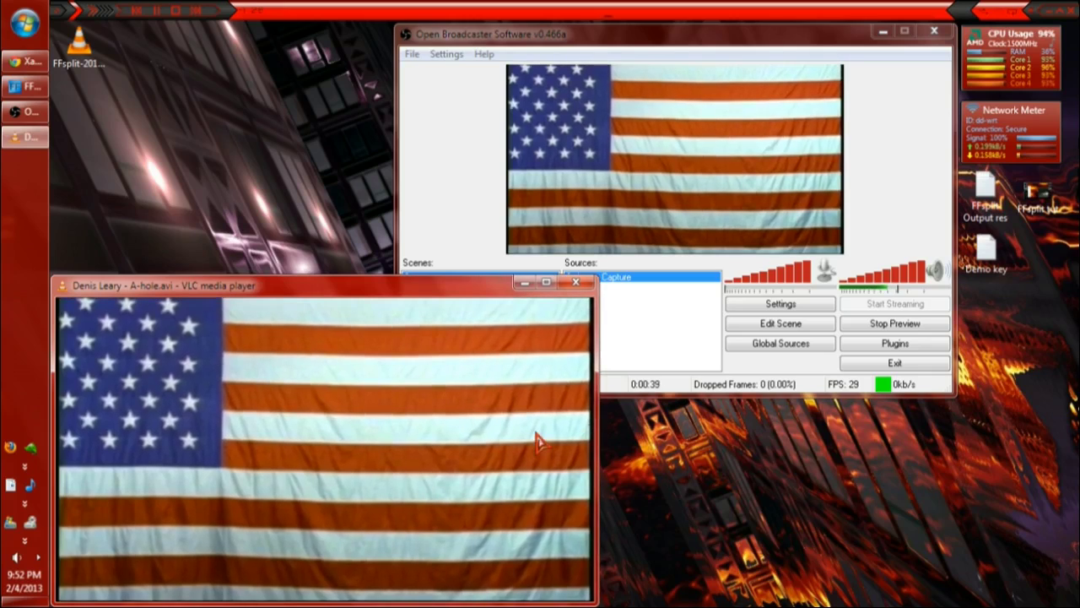
left_click(640, 310)
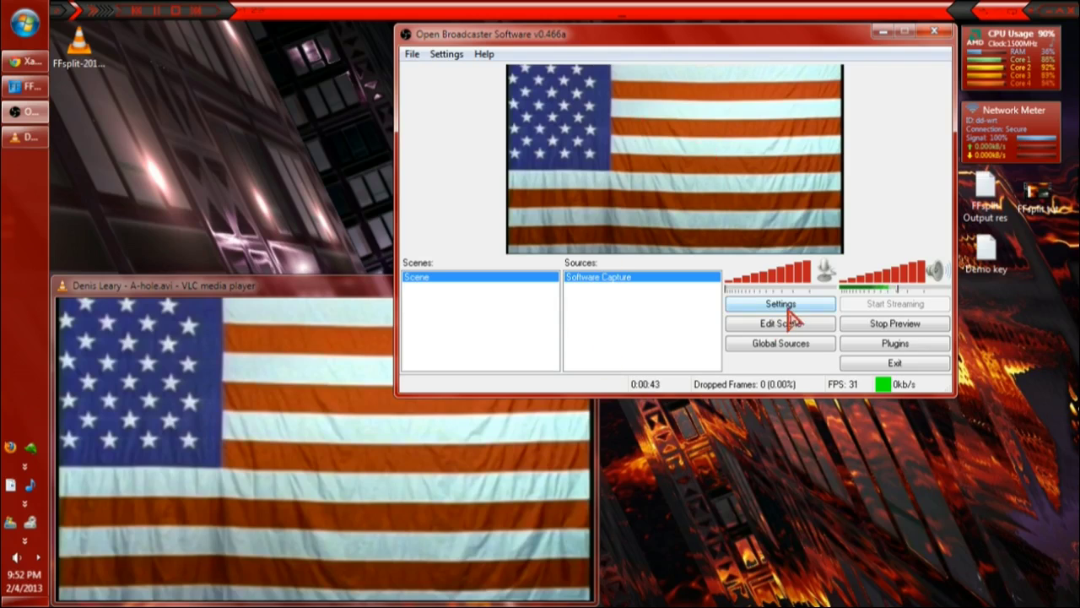
Stop the preview and, in Encoding settings, set quality balance 10 and buffer size 980.
left_click(881, 327)
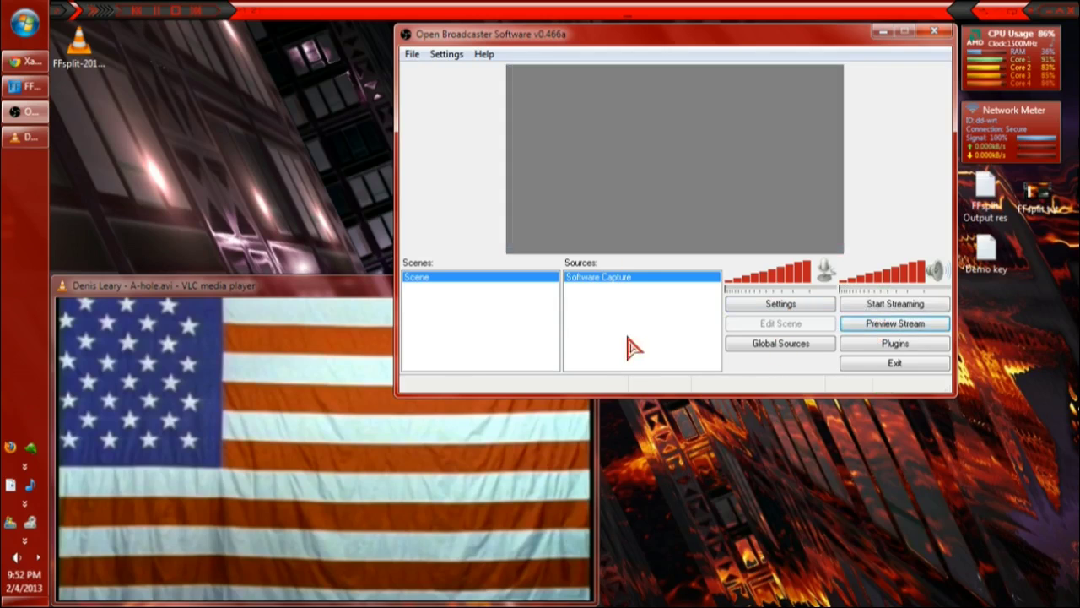
left_click(762, 306)
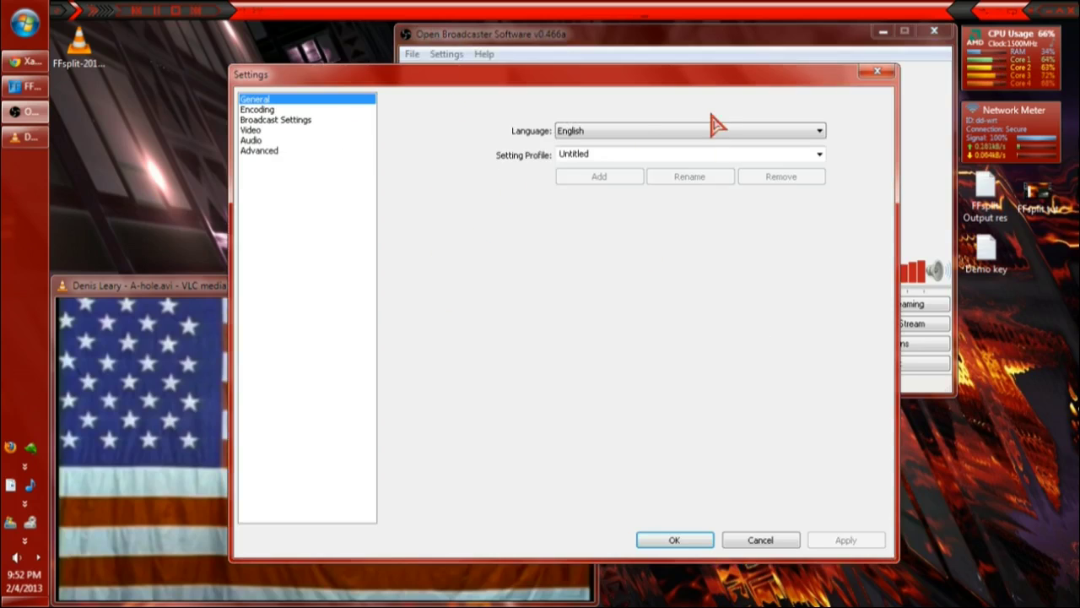
left_click(267, 110)
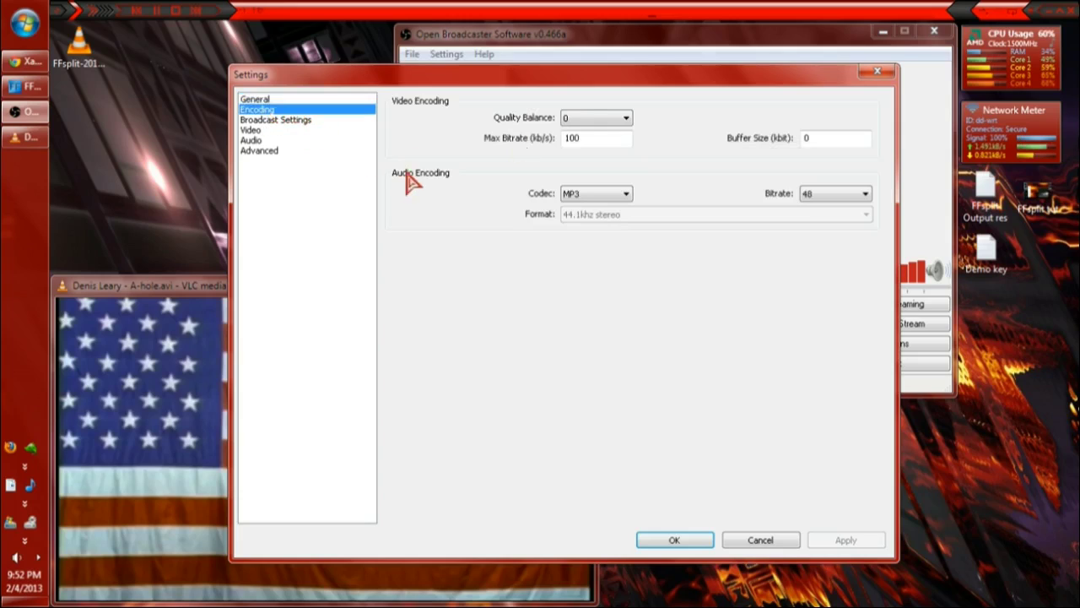
left_click(582, 118)
left_click(579, 235)
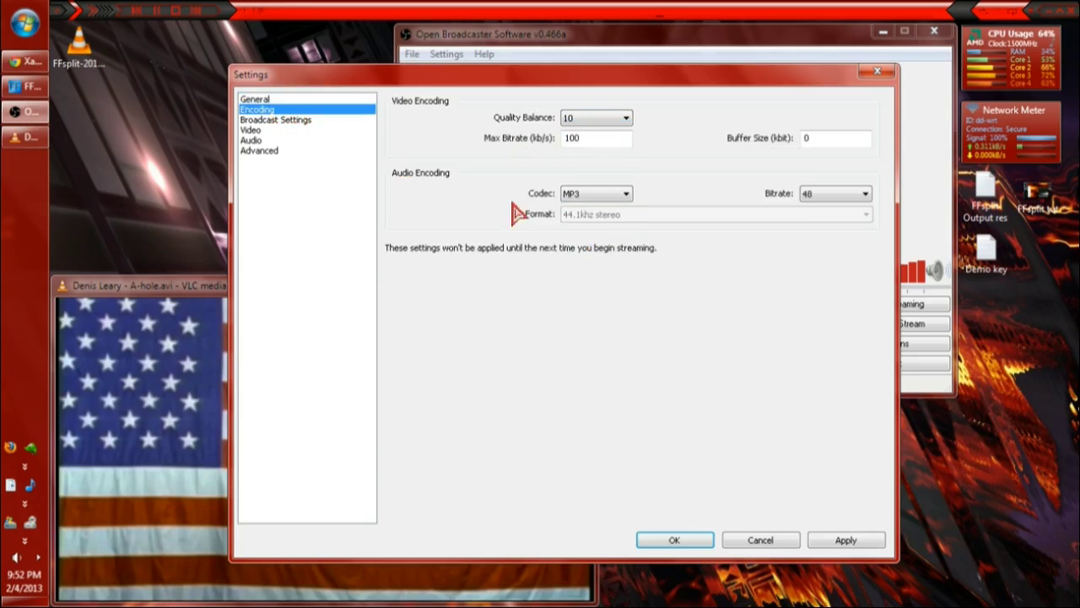
key("Tab")
type("100")
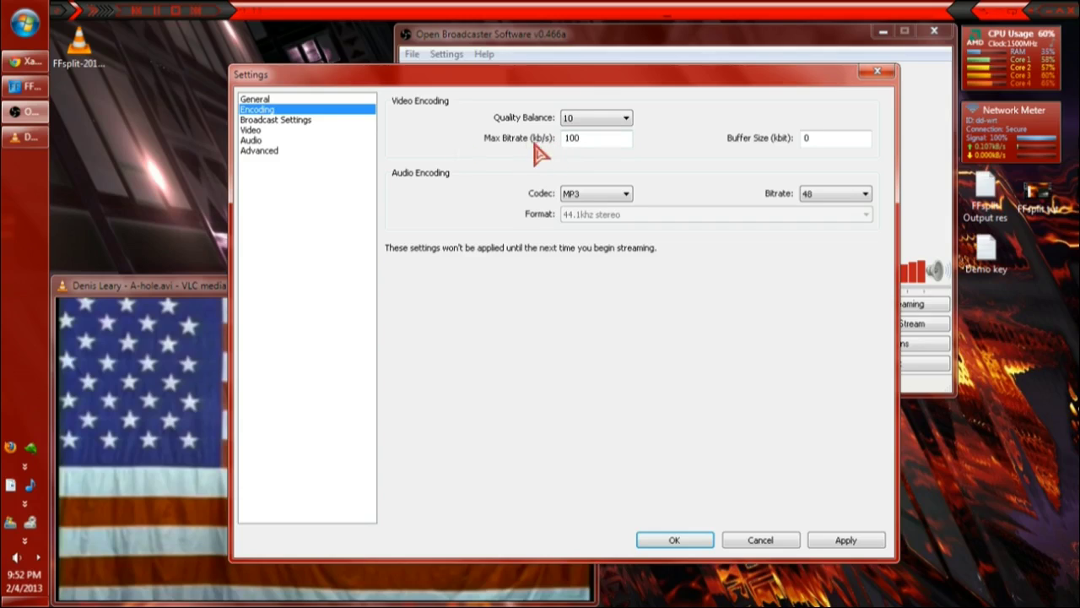
double_click(597, 140)
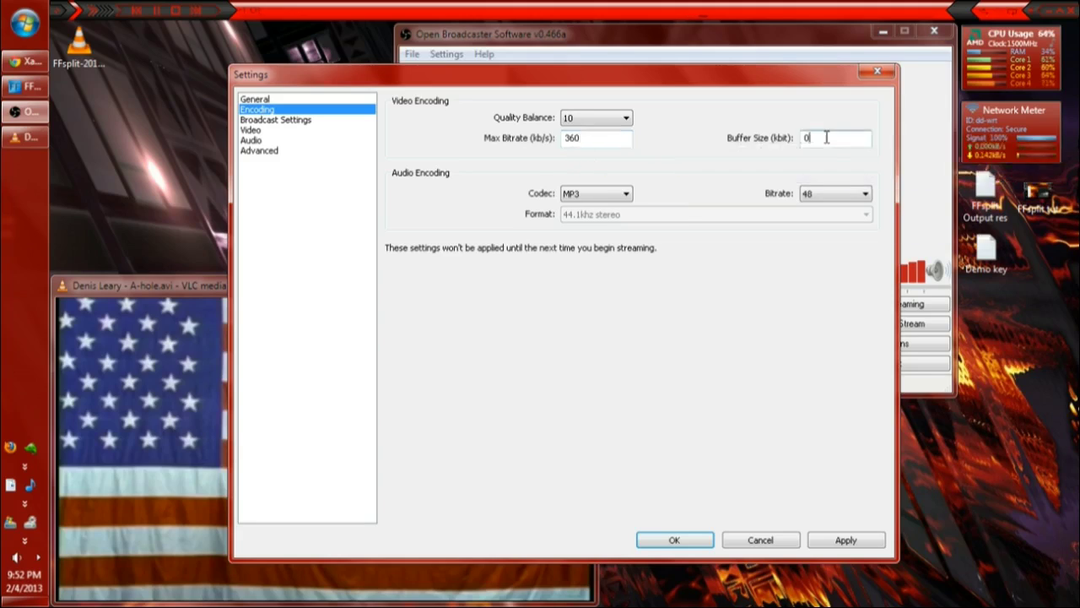
key("Tab")
Set the audio codec to AAC with a bitrate of 96.
left_click(597, 199)
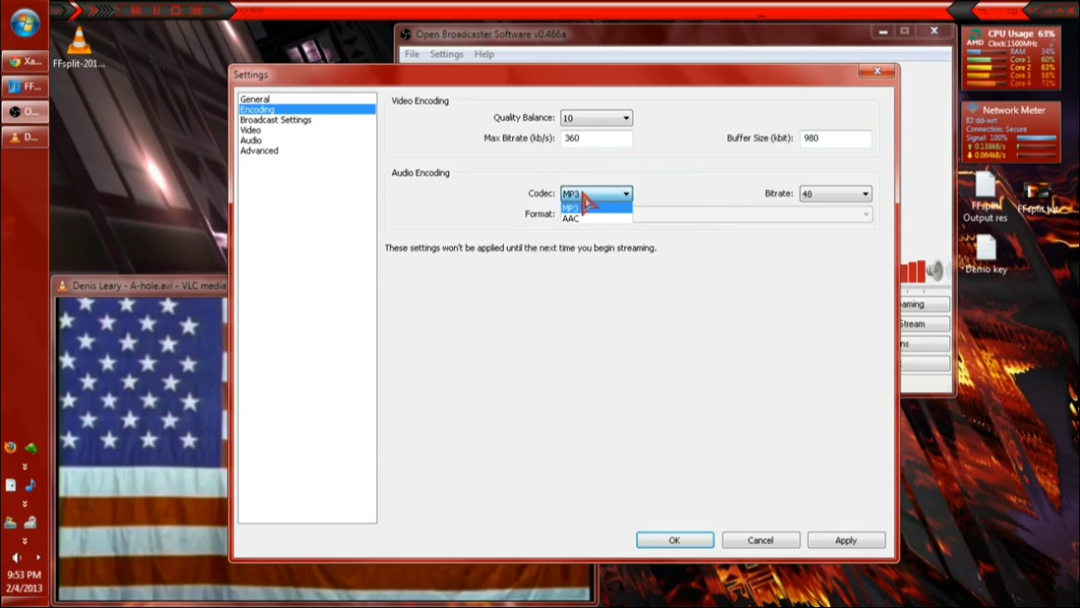
left_click(578, 218)
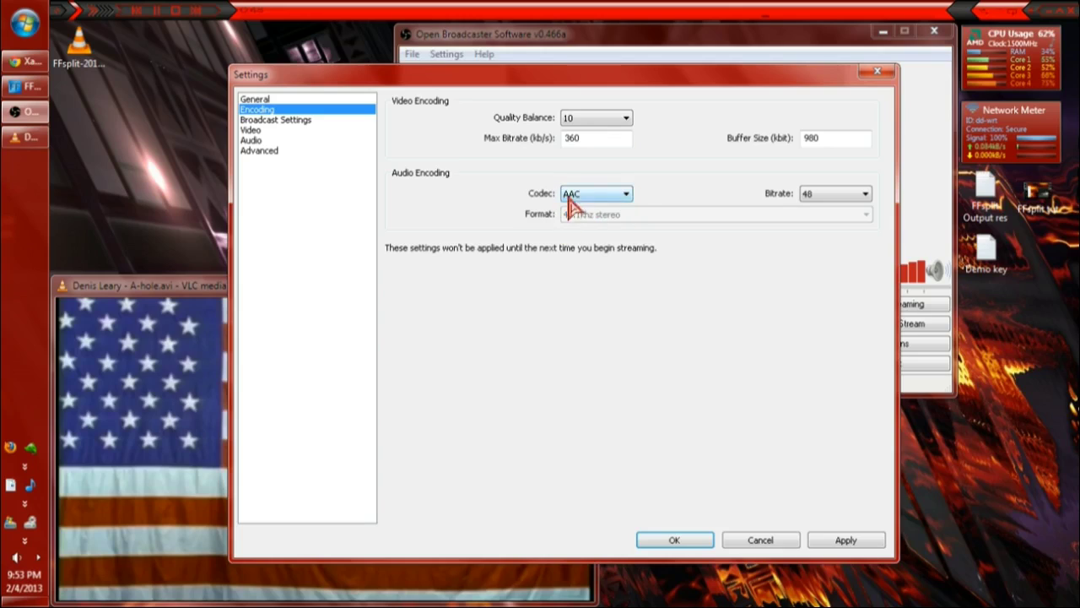
left_click(807, 201)
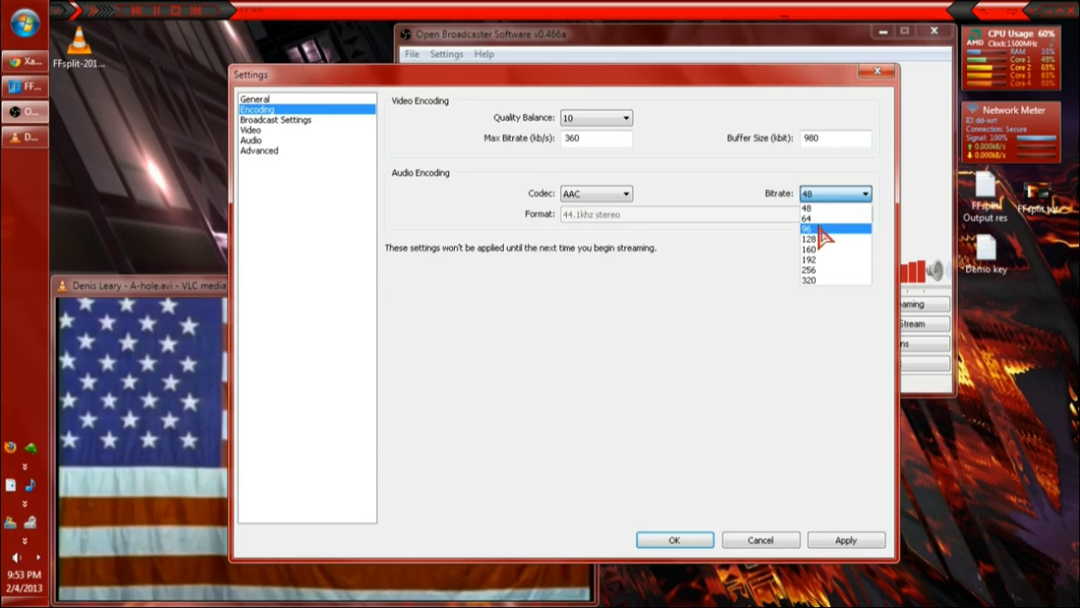
left_click(819, 228)
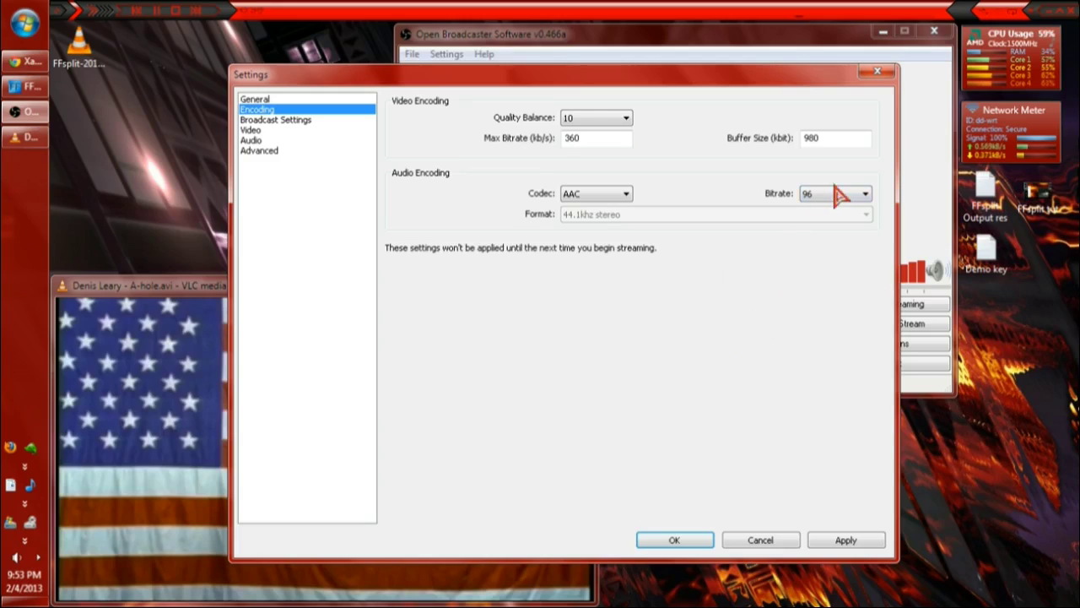
left_click(615, 196)
left_click(593, 218)
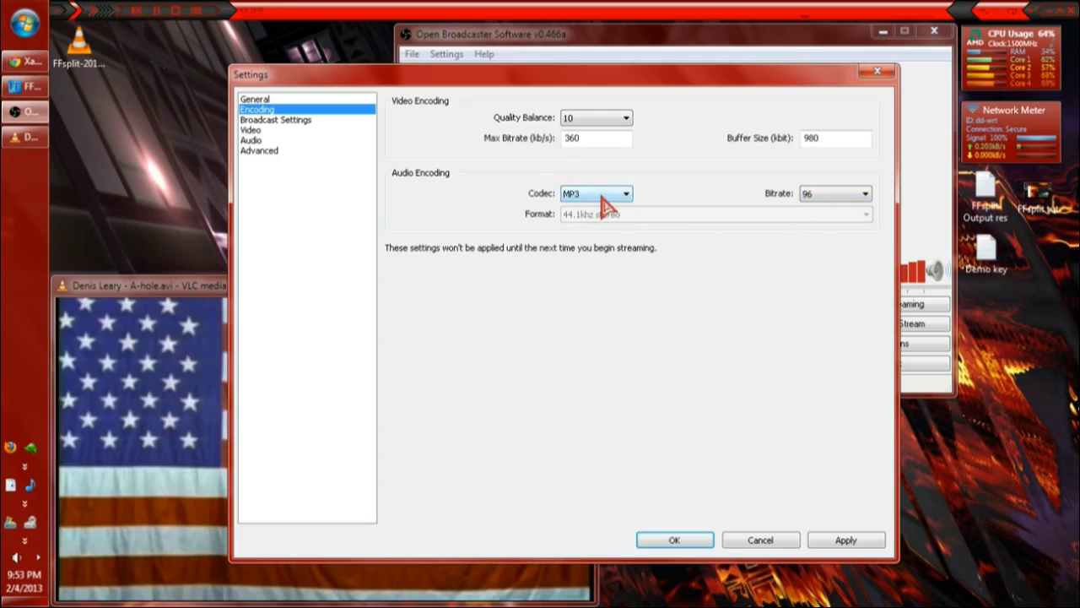
left_click(600, 196)
left_click(596, 223)
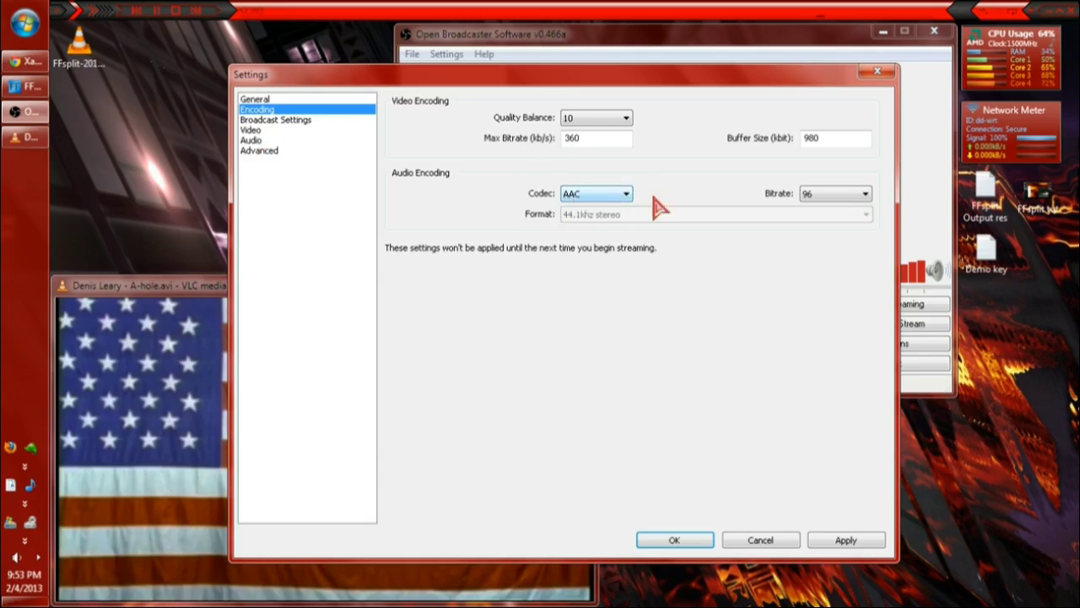
left_click(269, 123)
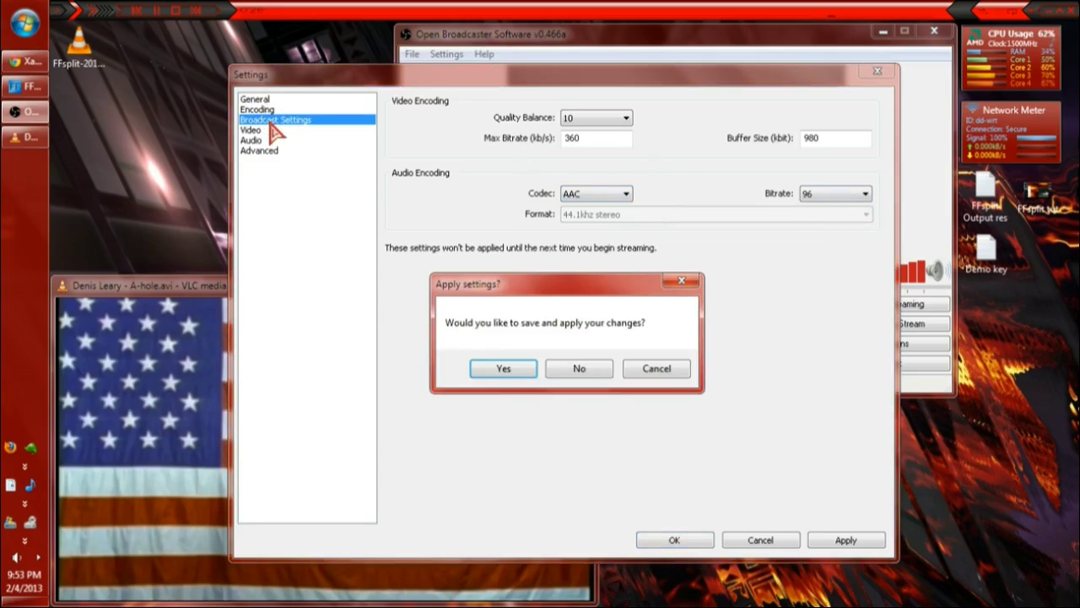
Save the encoding changes, choose Twitch / Justin.tv as streaming service, and reopen Broadcast Settings.
left_click(503, 369)
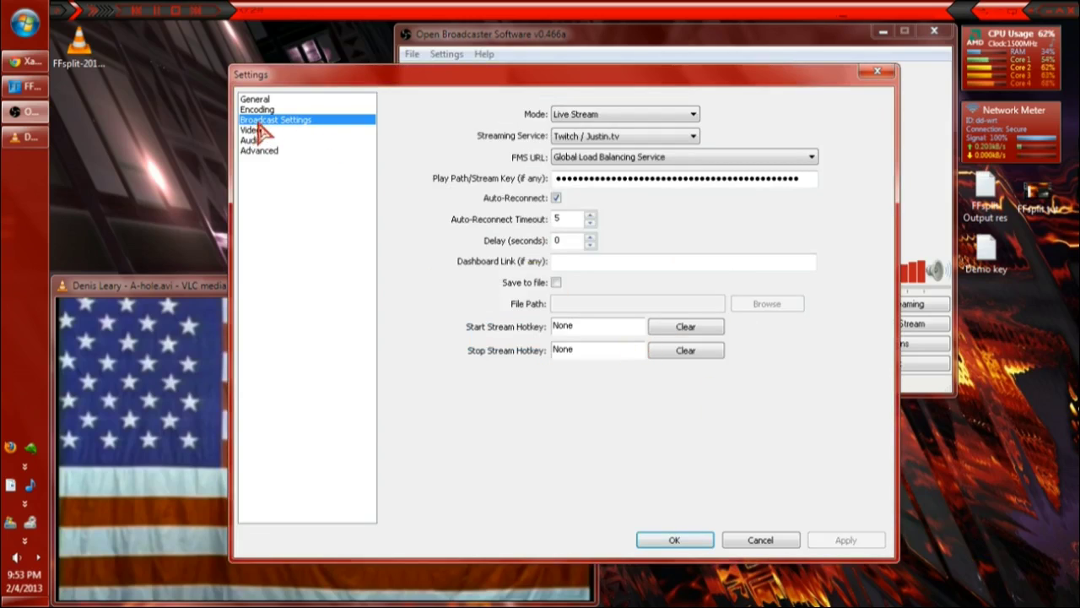
left_click(604, 139)
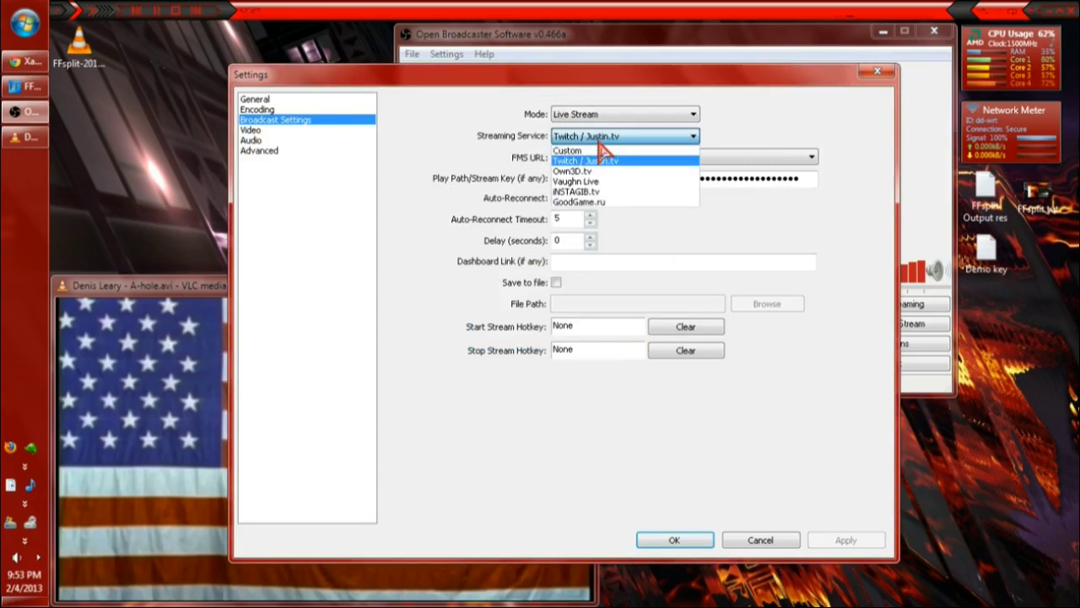
left_click(592, 162)
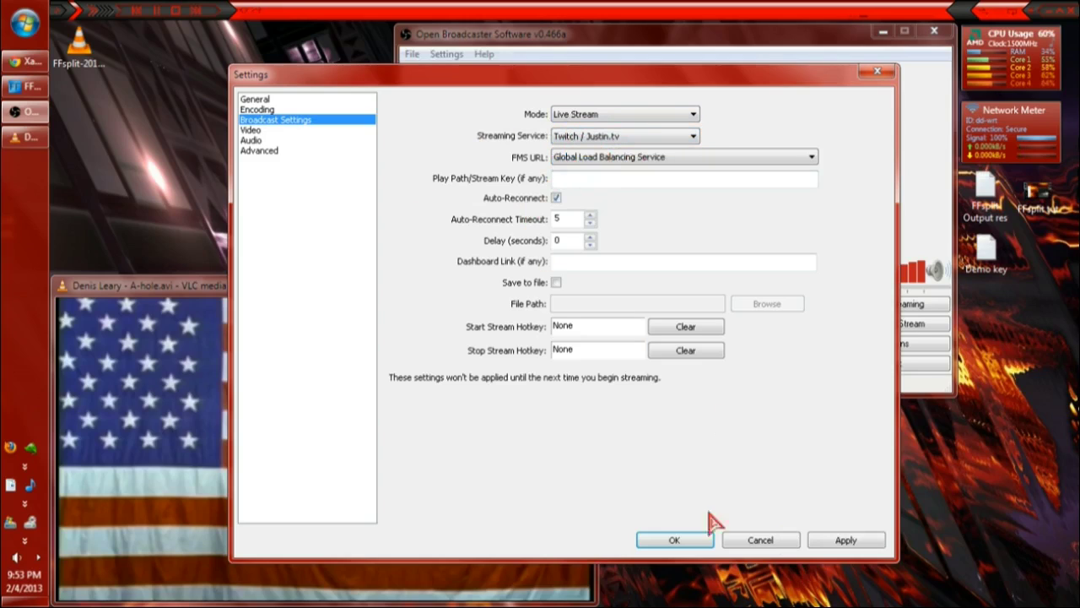
left_click(751, 539)
left_click(768, 308)
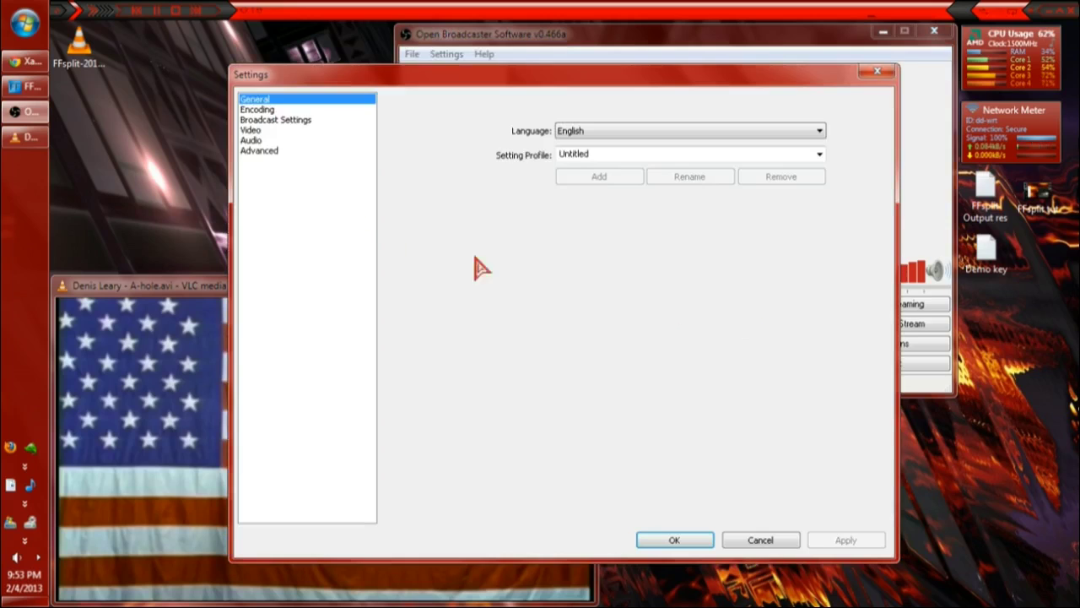
left_click(268, 120)
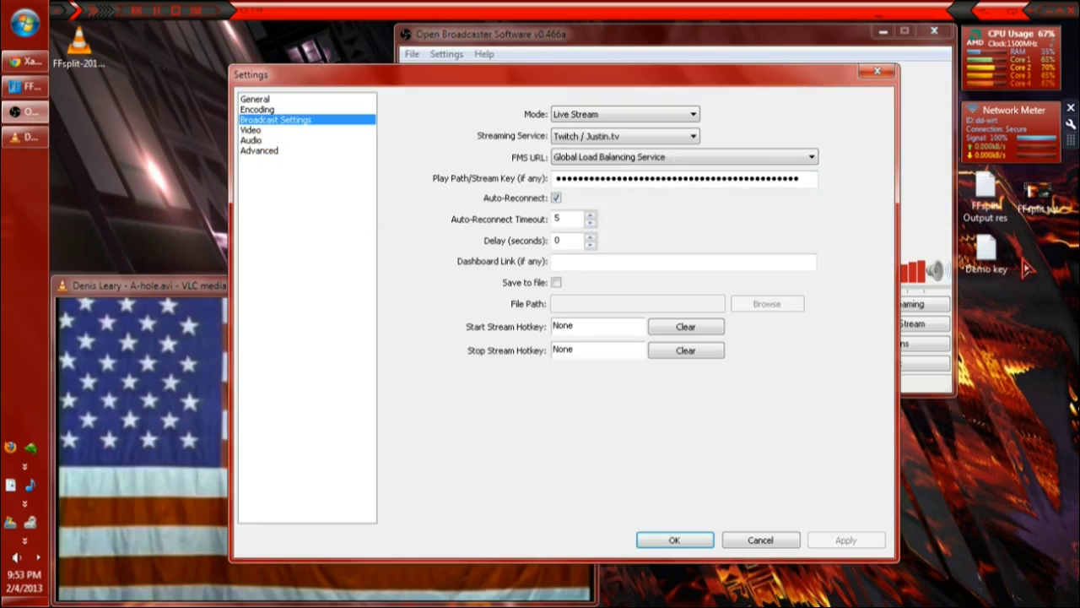
Open Twitch's Broadcast while you play page from the account menu.
left_click(28, 62)
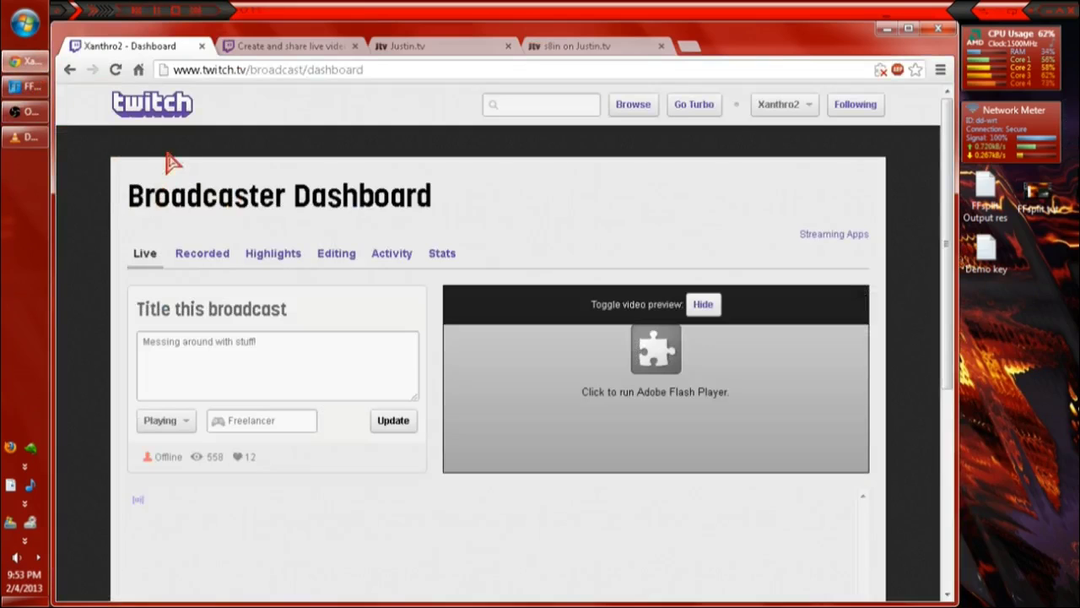
left_click(778, 104)
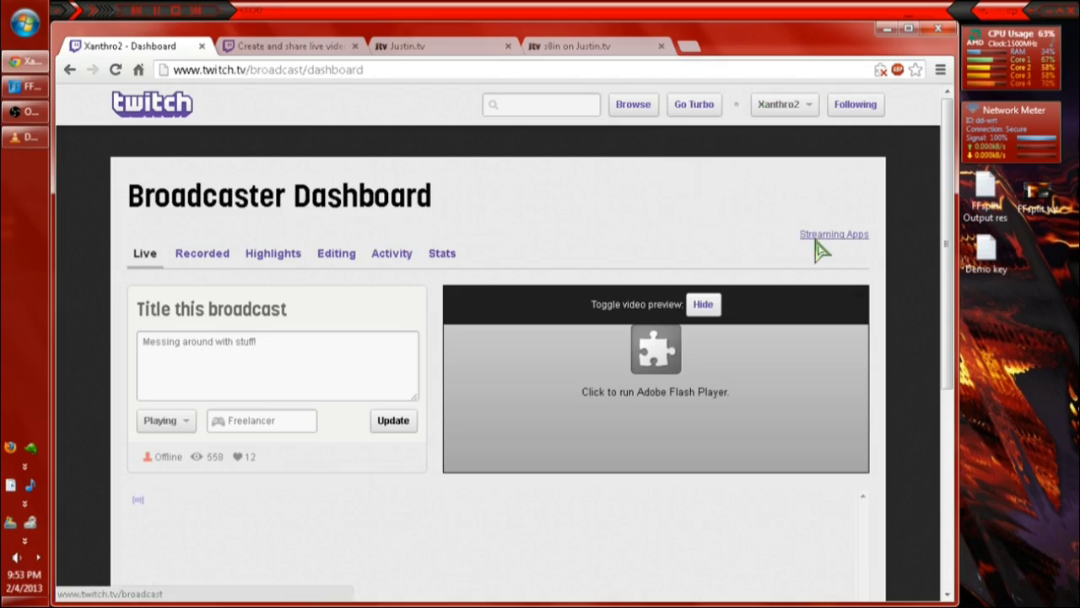
left_click(284, 47)
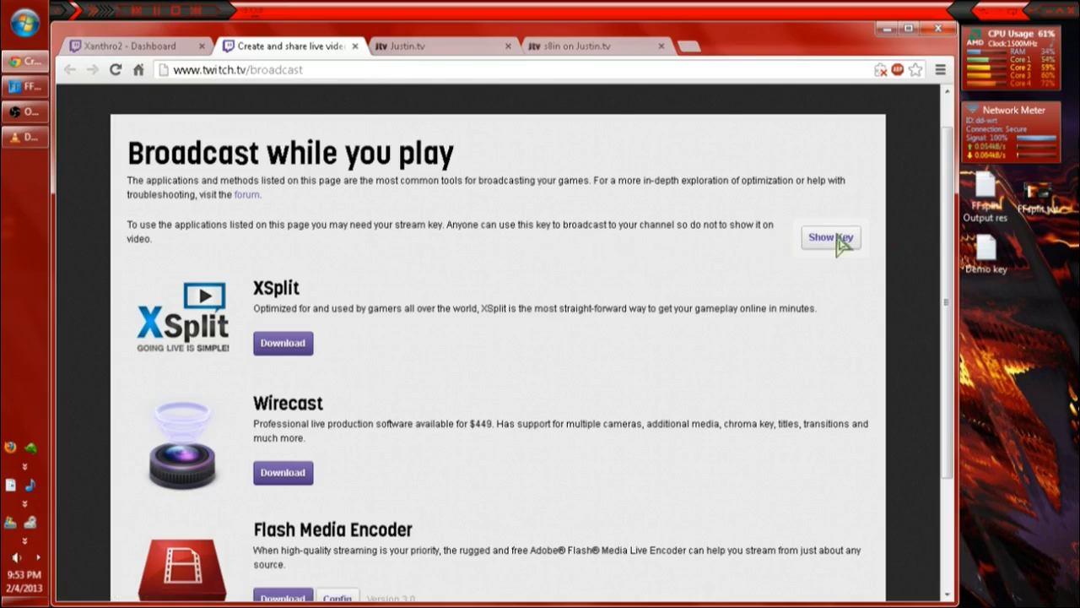
Open the Demo key note and select the stream key text to copy it.
double_click(985, 250)
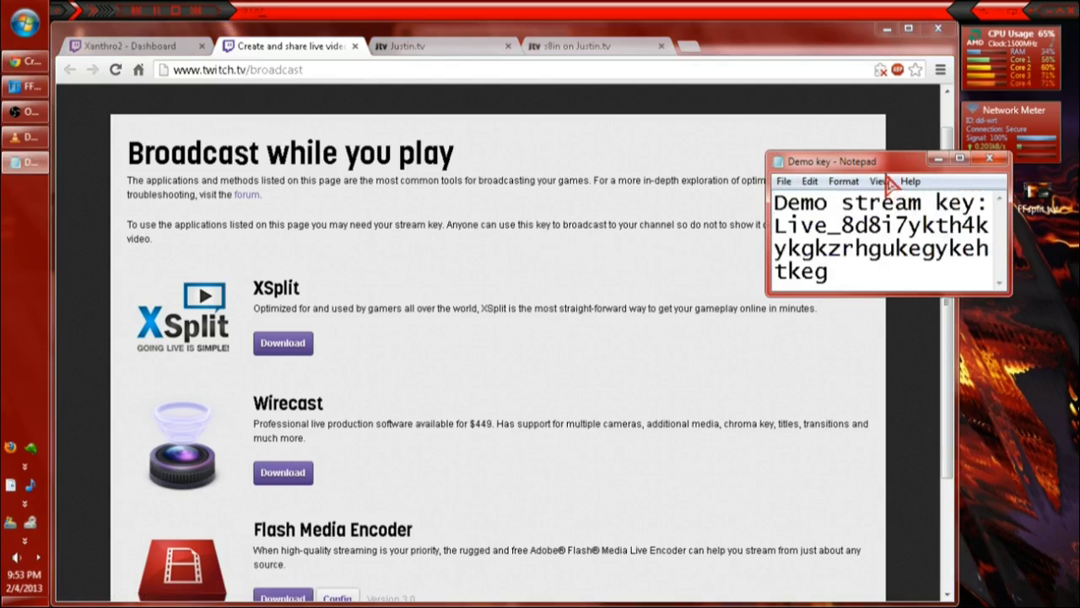
left_click_drag(885, 172, 628, 173)
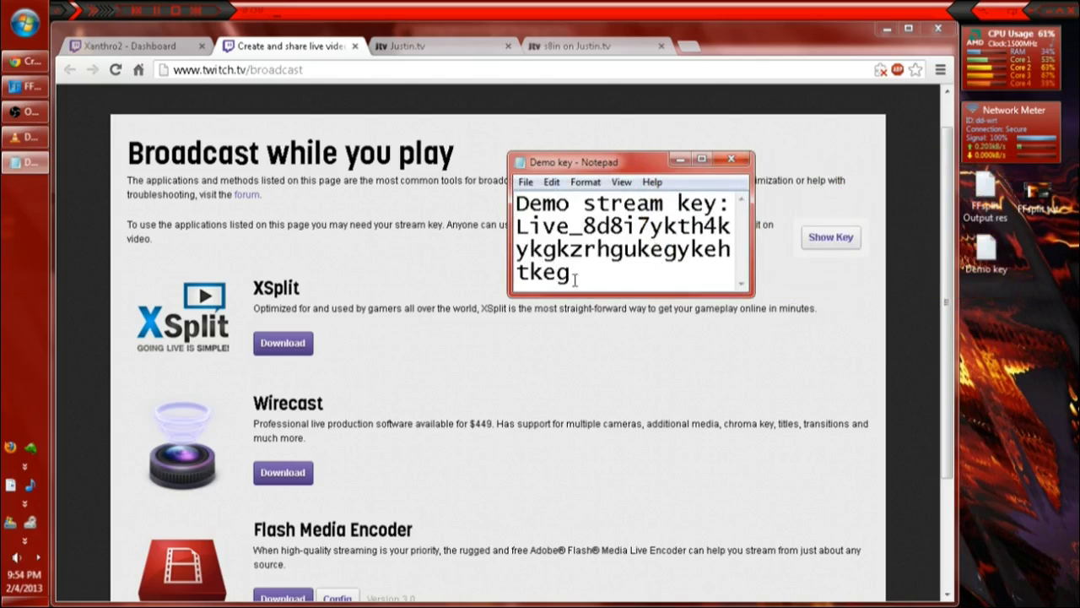
left_click_drag(581, 271, 518, 226)
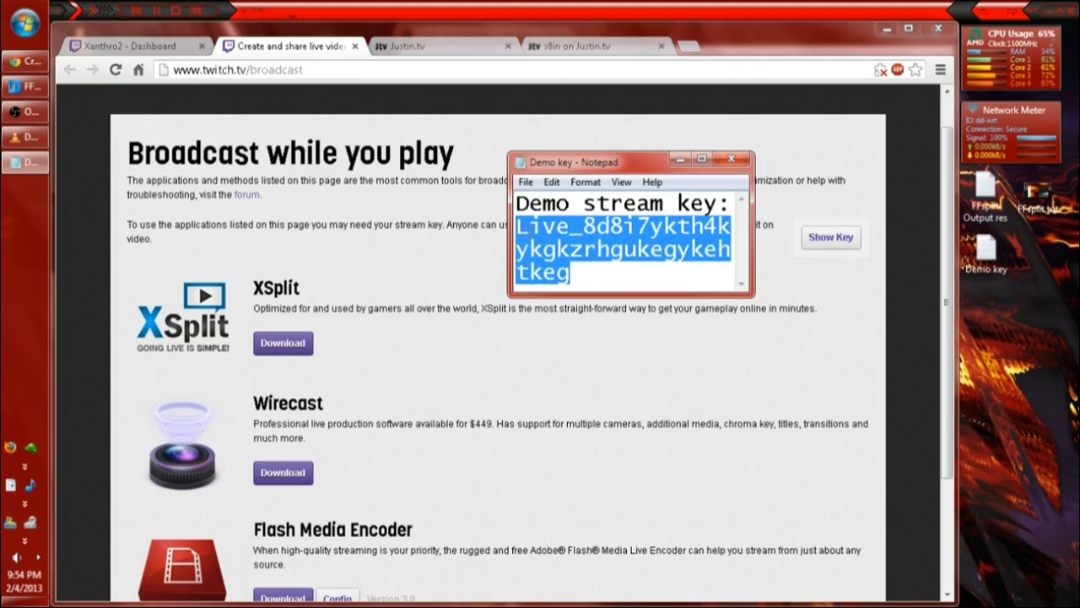
right_click(603, 246)
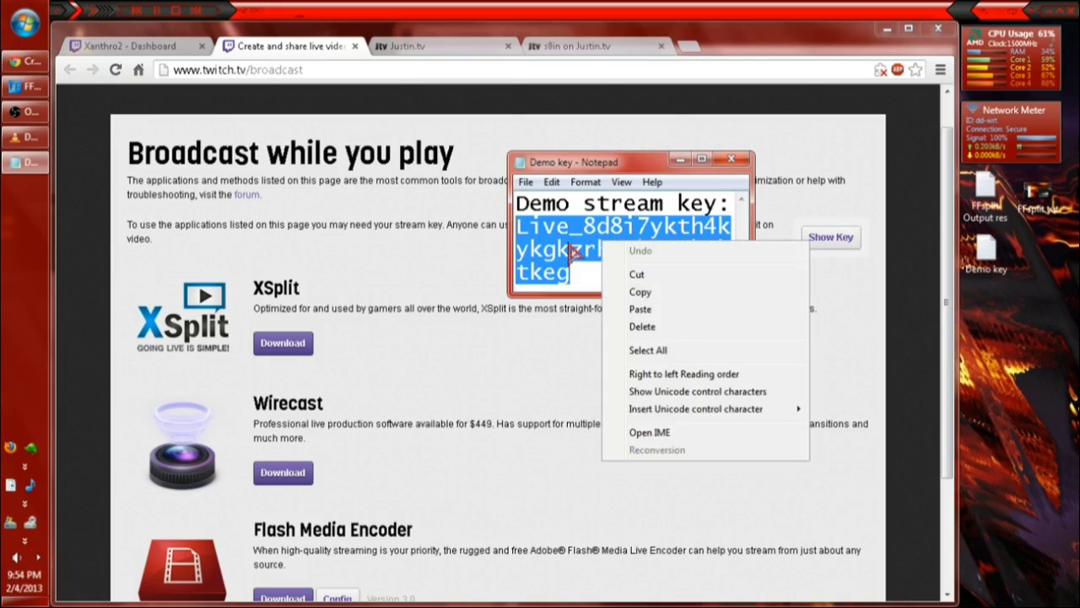
left_click(632, 287)
left_click(571, 284)
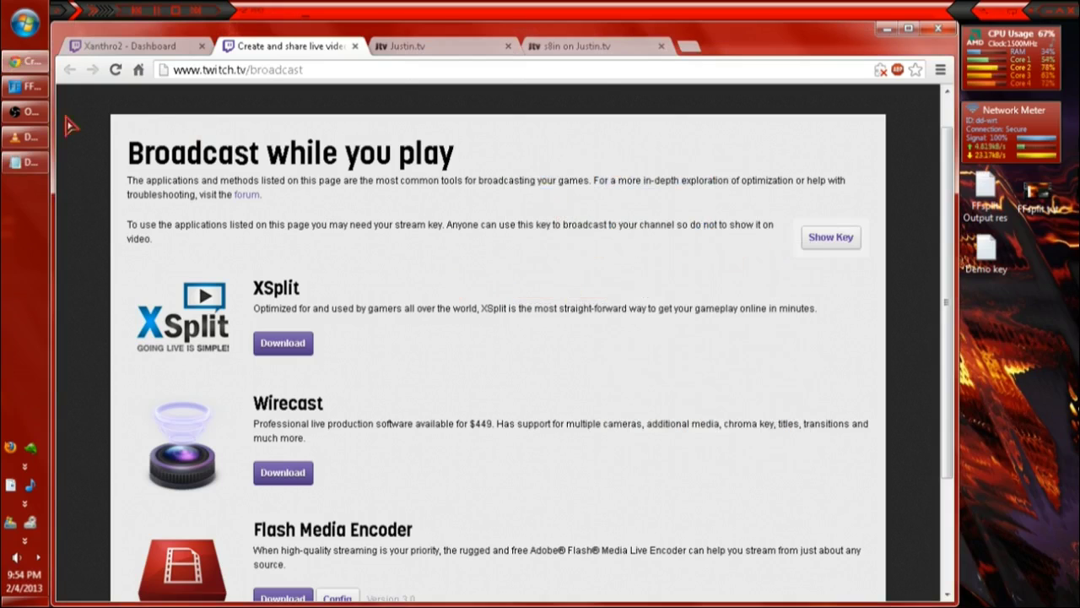
left_click(26, 162)
right_click(588, 244)
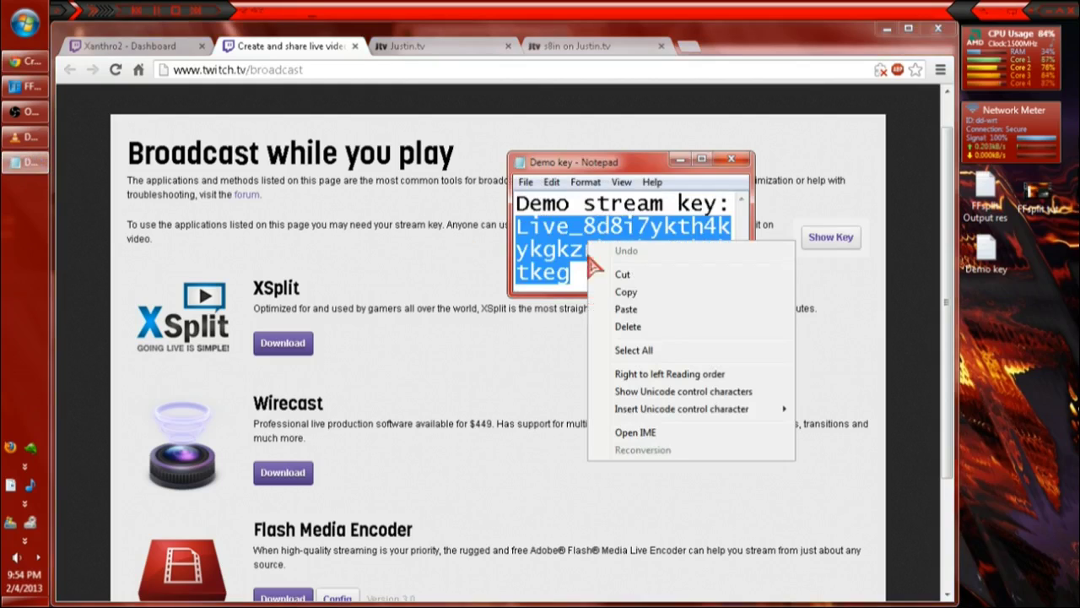
Copy the demo stream key and paste it into OBS's Play Path/Stream Key field.
left_click(630, 283)
left_click(41, 116)
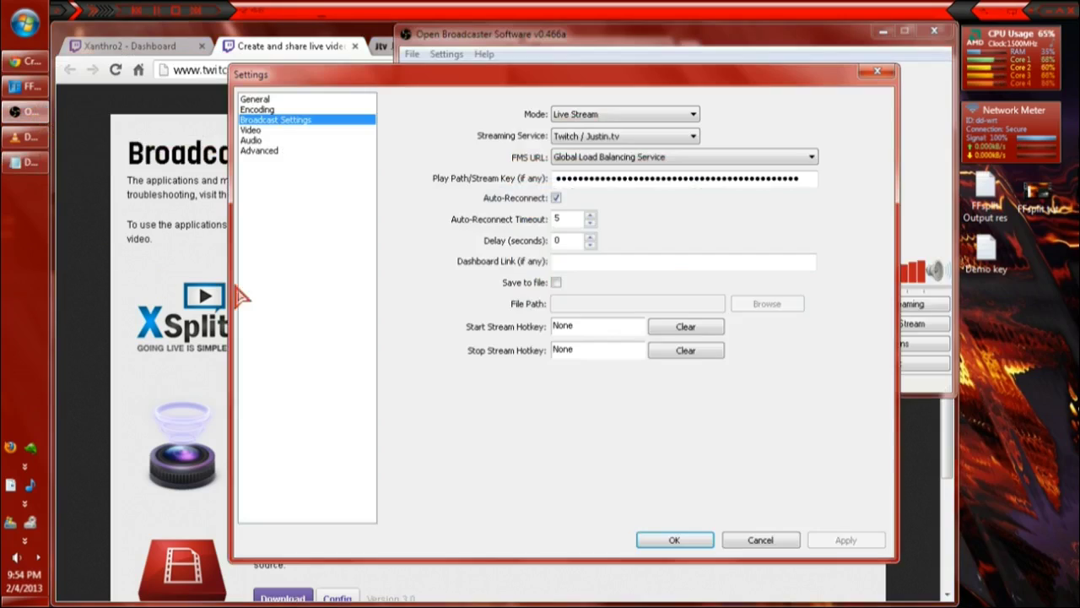
left_click(817, 179)
key("ctrl+v")
left_click_drag(817, 178, 429, 193)
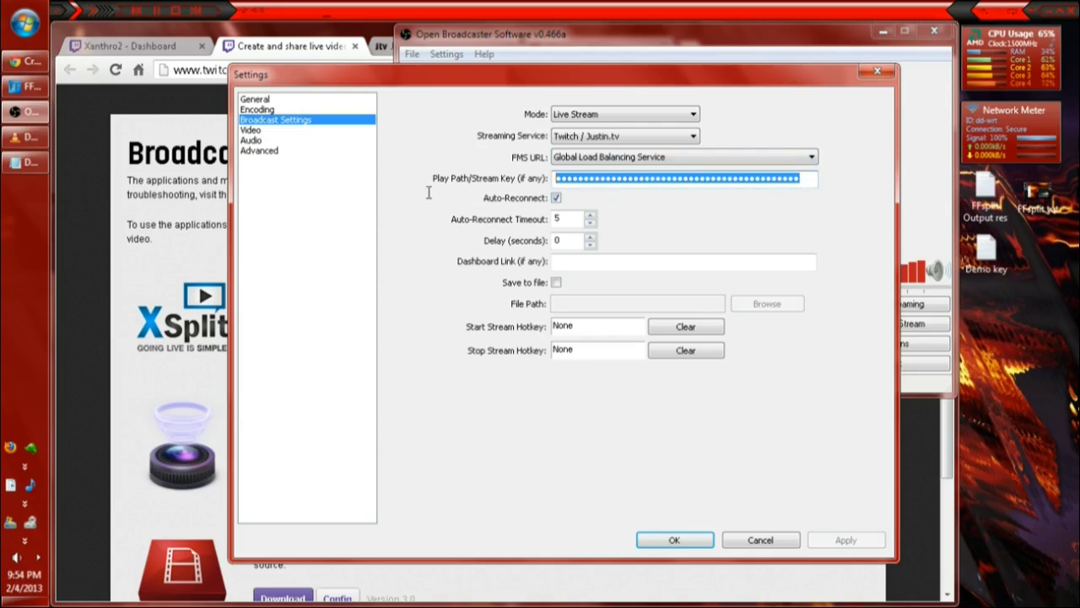
right_click(657, 180)
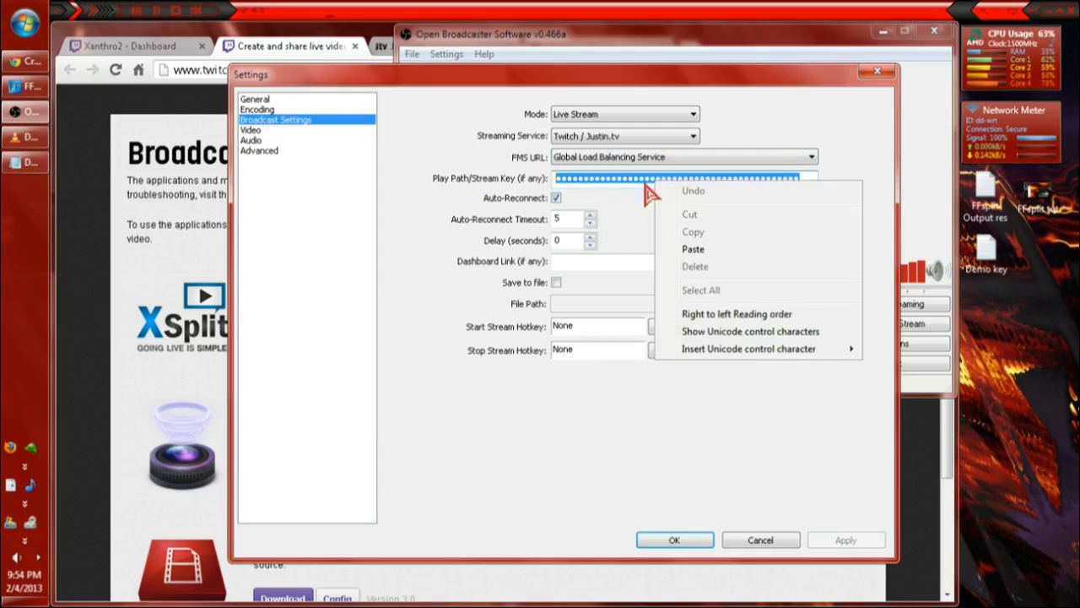
left_click(611, 225)
right_click(802, 180)
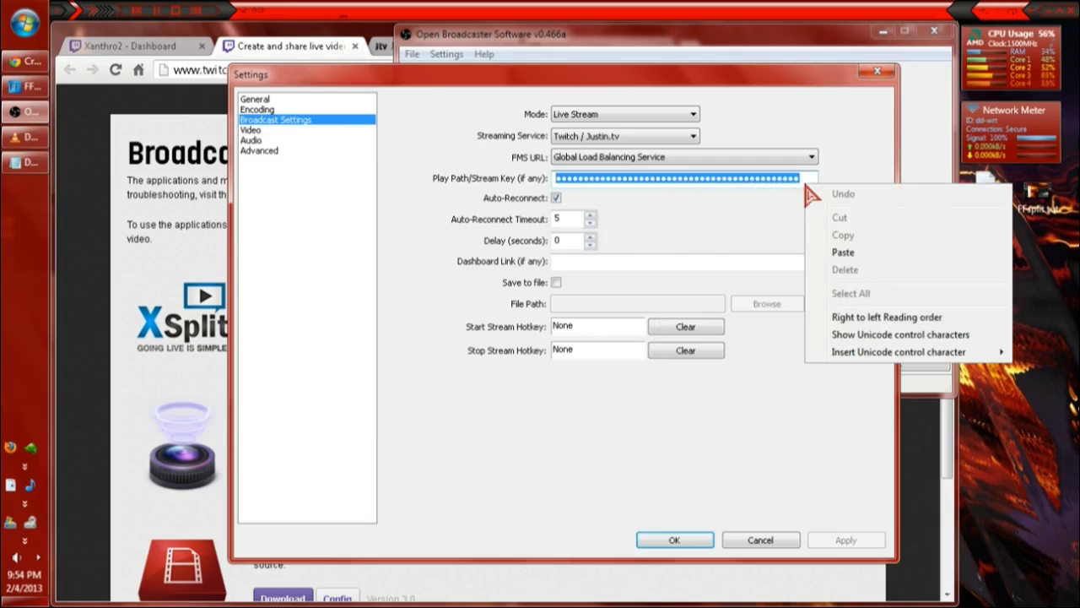
left_click(844, 253)
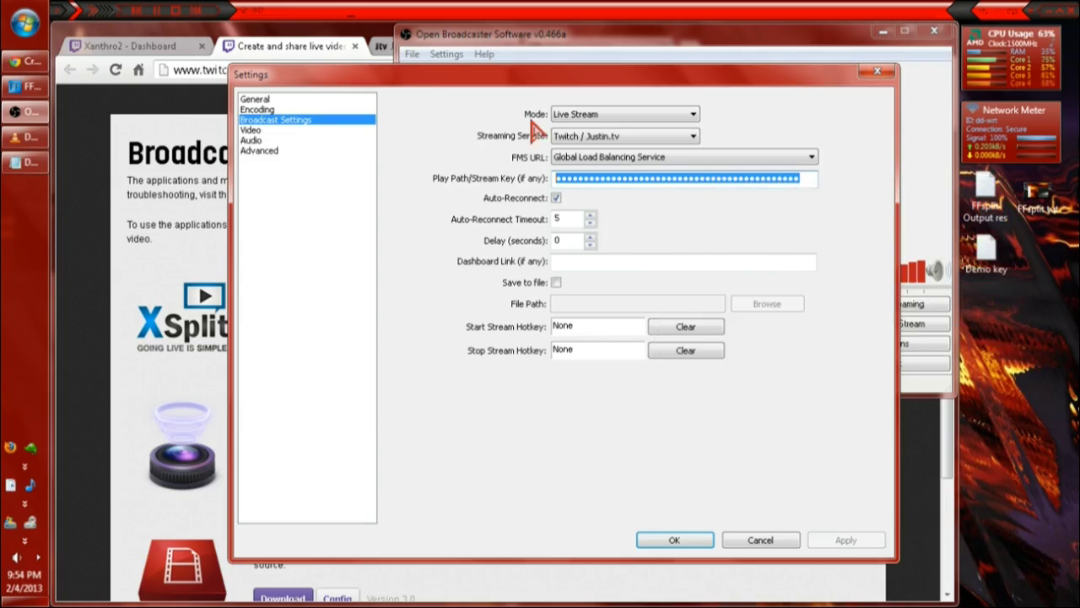
Keep Global Load Balancing Service as the FMS URL and apply the broadcast settings.
left_click(622, 161)
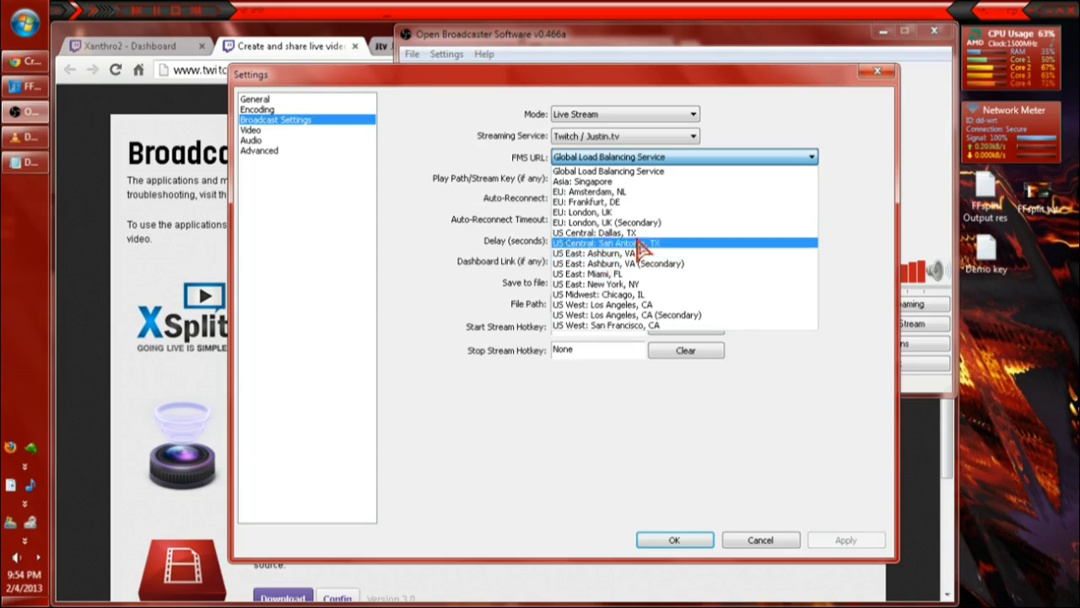
left_click(614, 171)
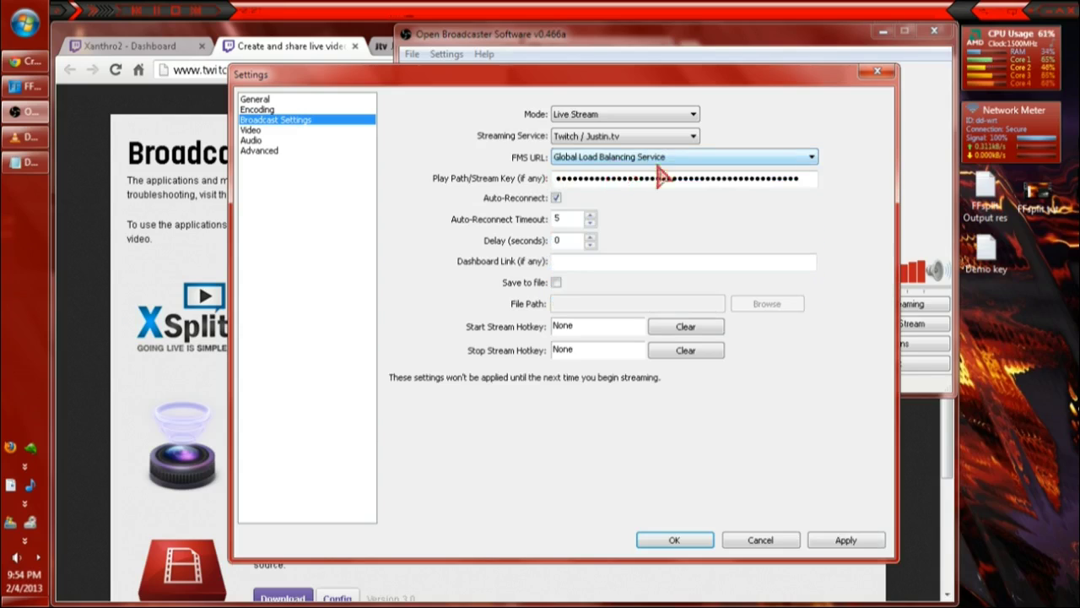
left_click(854, 545)
left_click(251, 131)
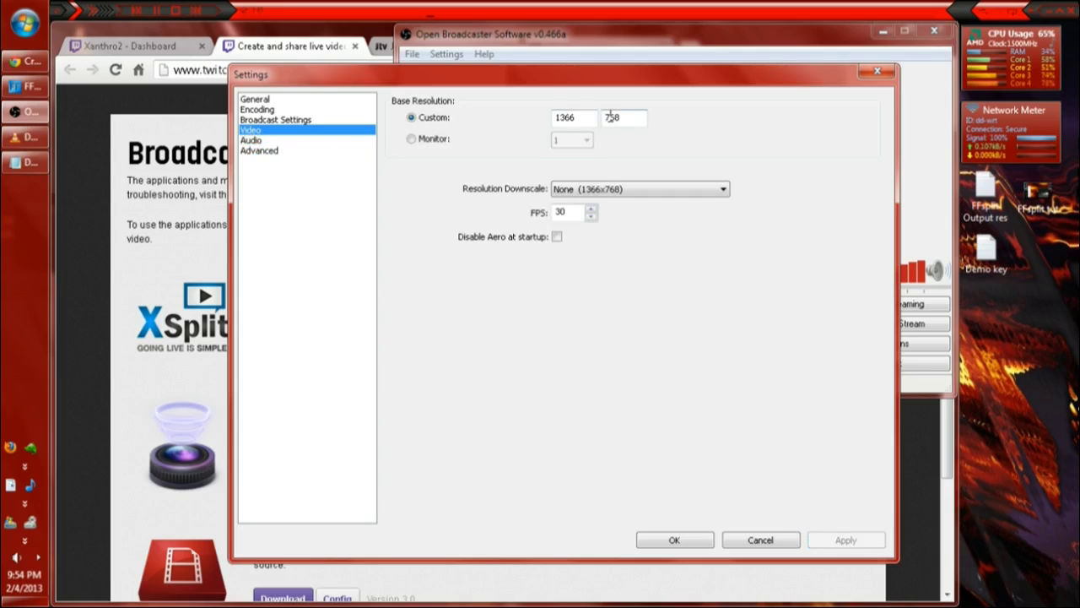
Reopen Video settings and look up the 640X360 360p line in the FFsplit Output res notes.
left_click(913, 115)
left_click(744, 540)
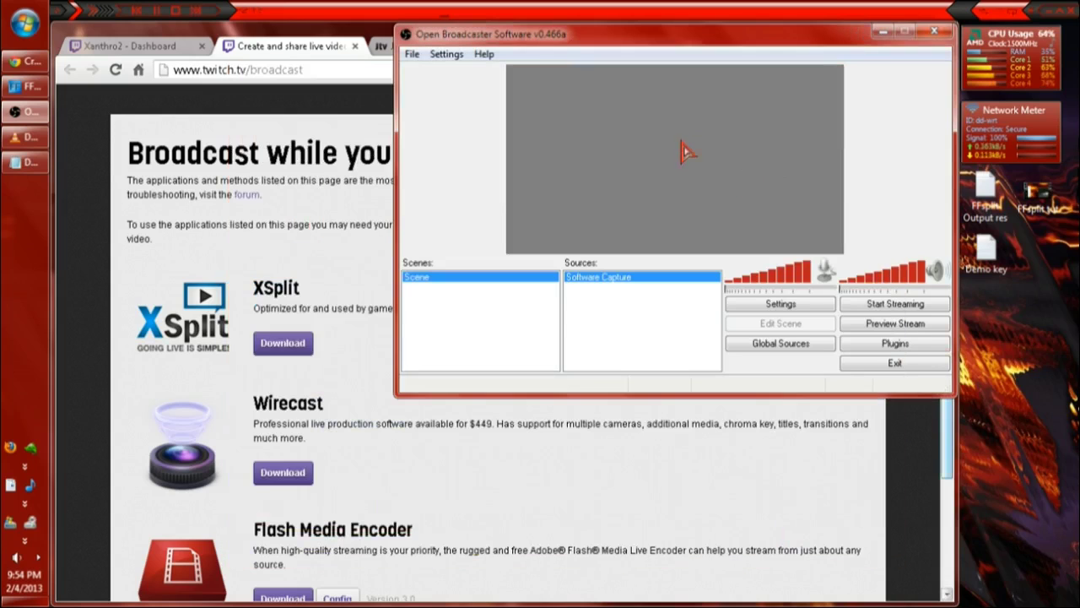
left_click(740, 306)
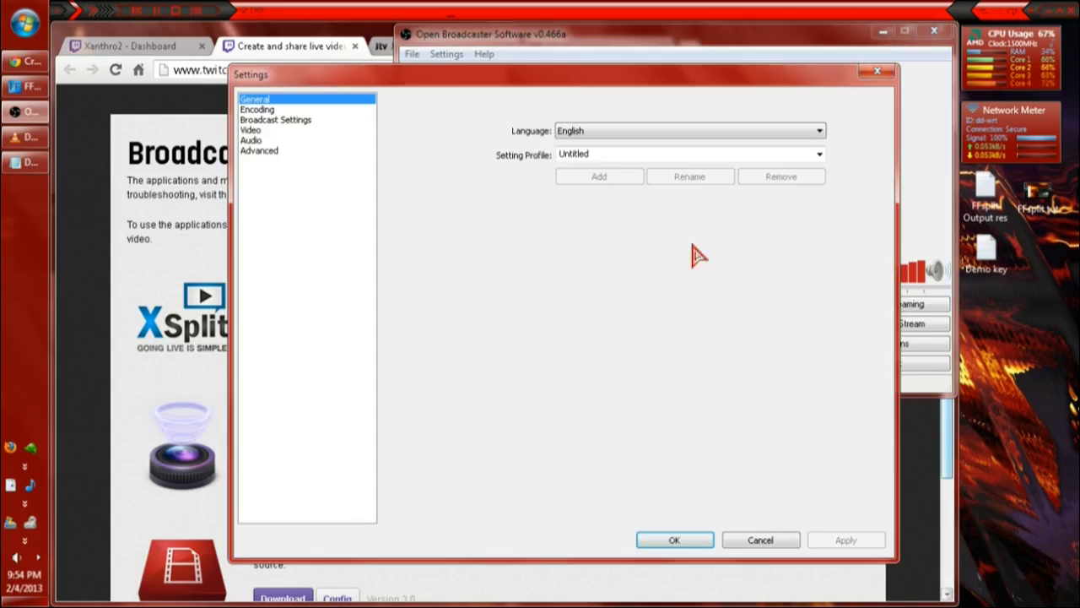
left_click(262, 120)
left_click(251, 131)
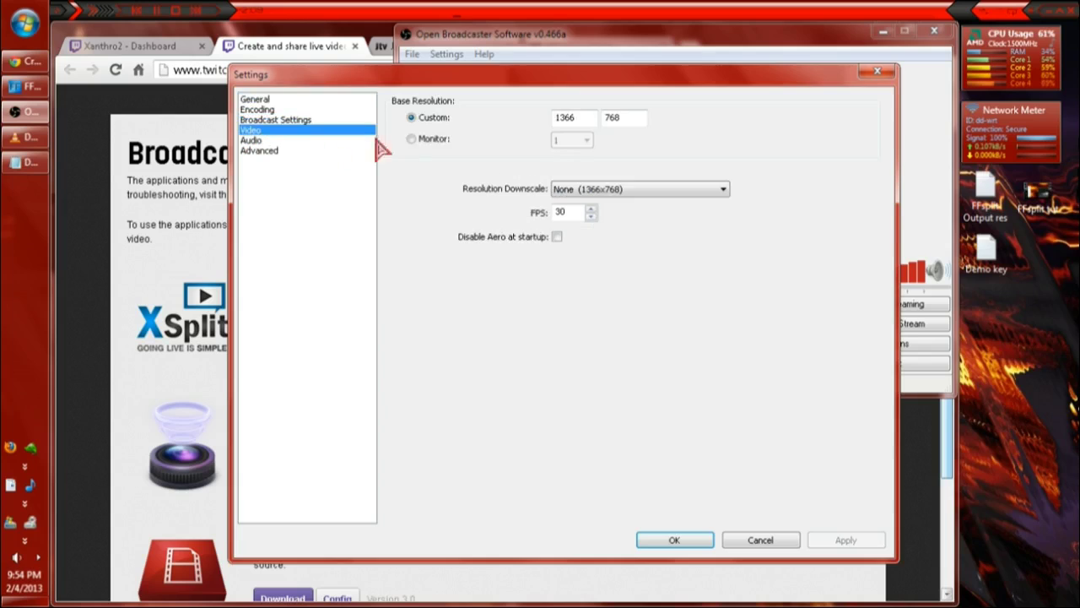
double_click(971, 207)
left_click_drag(859, 165, 815, 265)
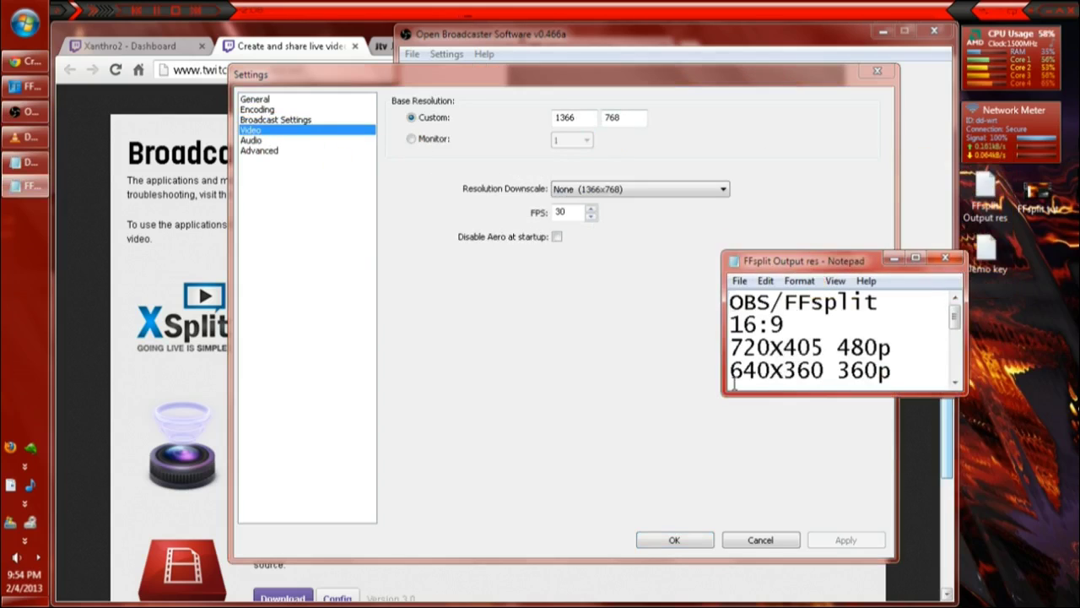
left_click_drag(730, 369, 879, 371)
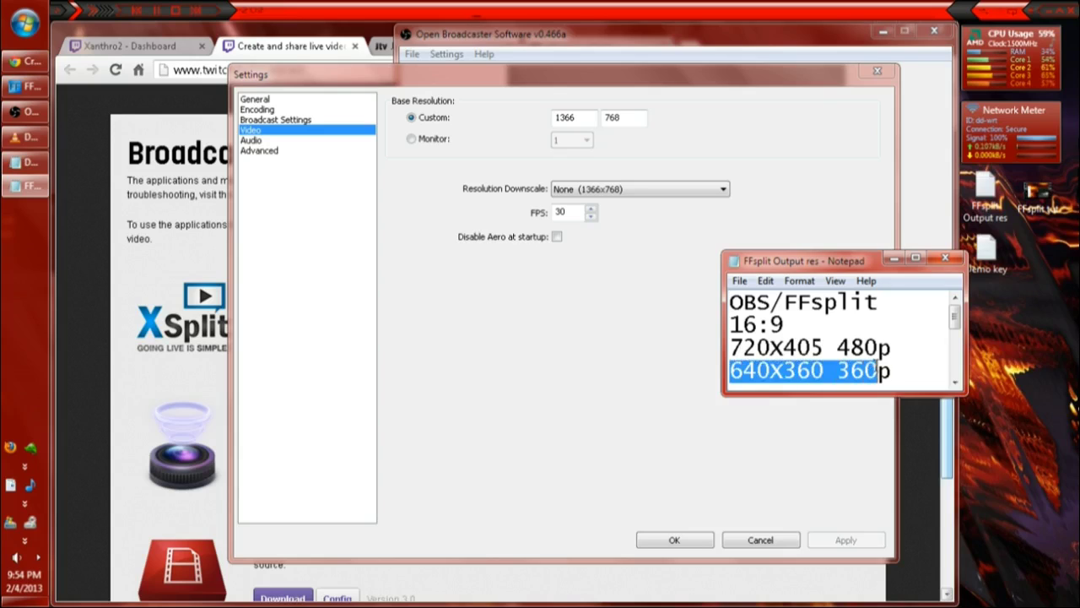
left_click(649, 365)
Set custom resolution 640x360, FPS 30, downscale None, and apply.
double_click(578, 117)
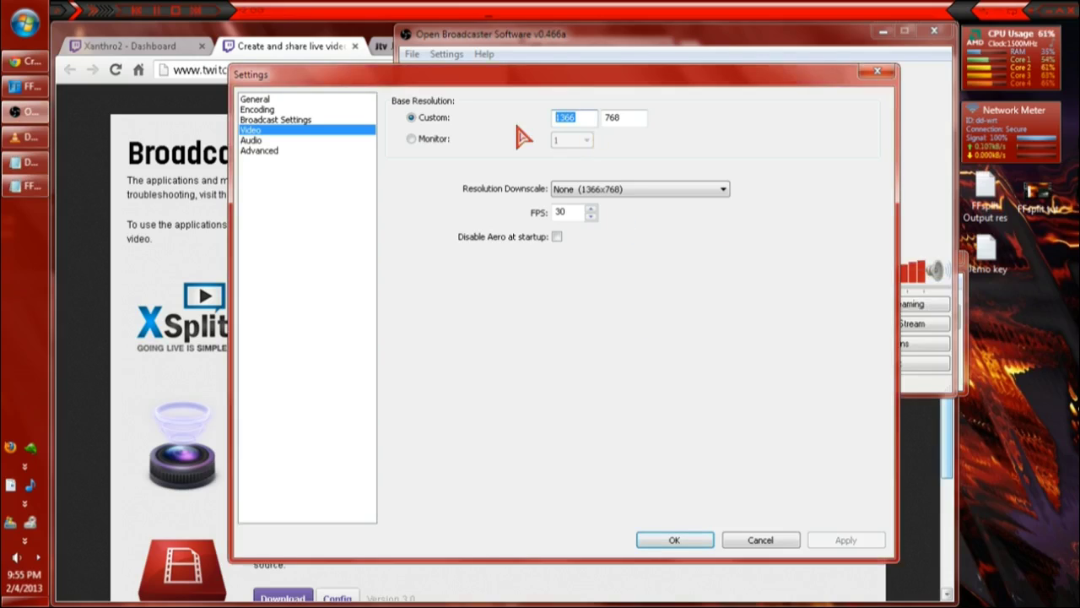
type("640")
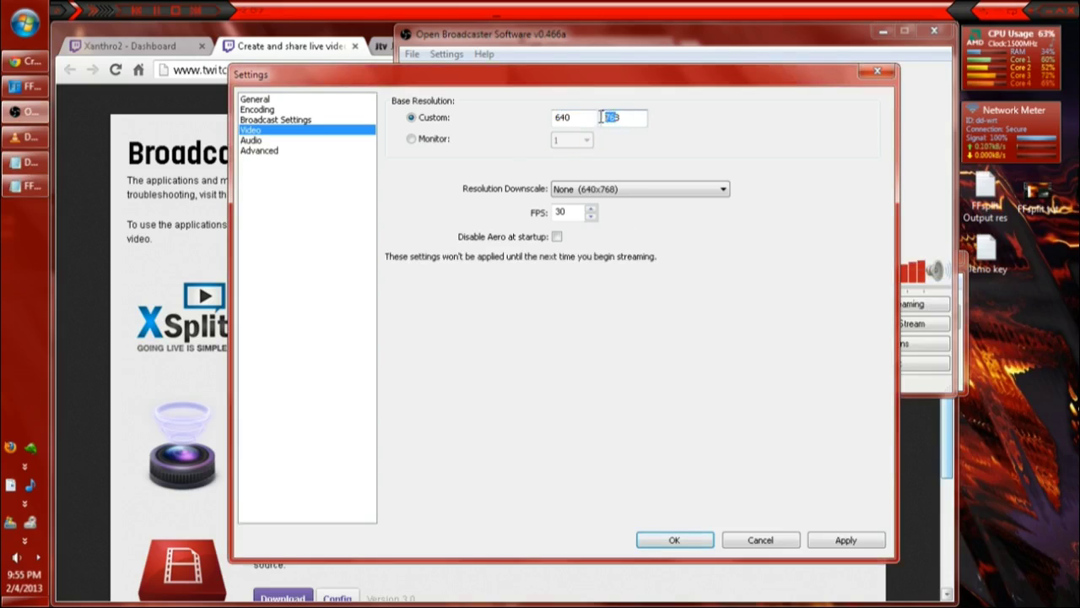
left_click(630, 117)
left_click(561, 213)
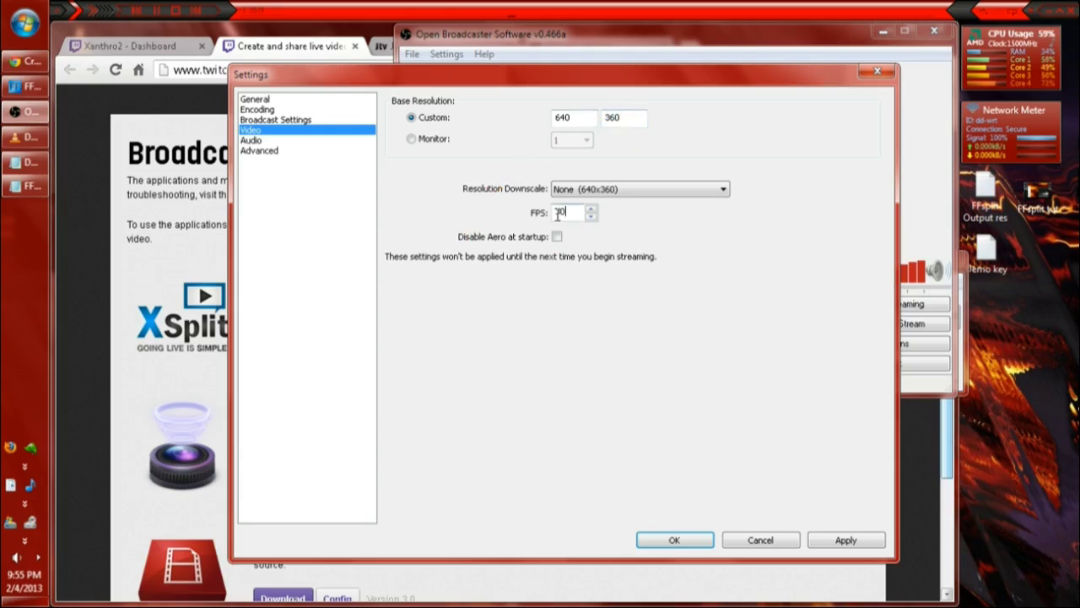
double_click(567, 217)
left_click_drag(576, 208, 535, 225)
type("30")
left_click(591, 194)
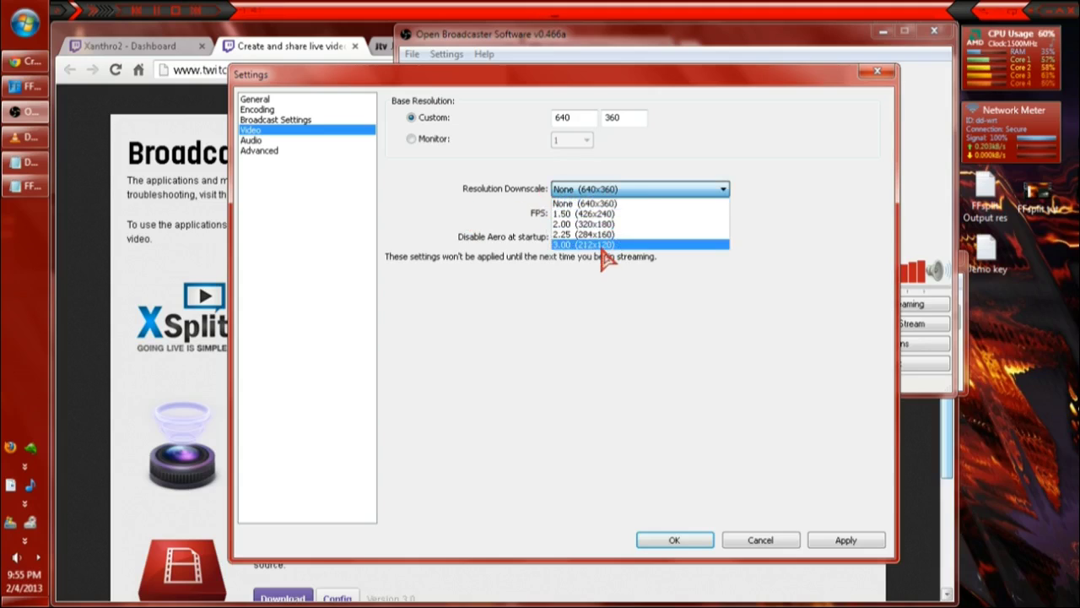
left_click(613, 205)
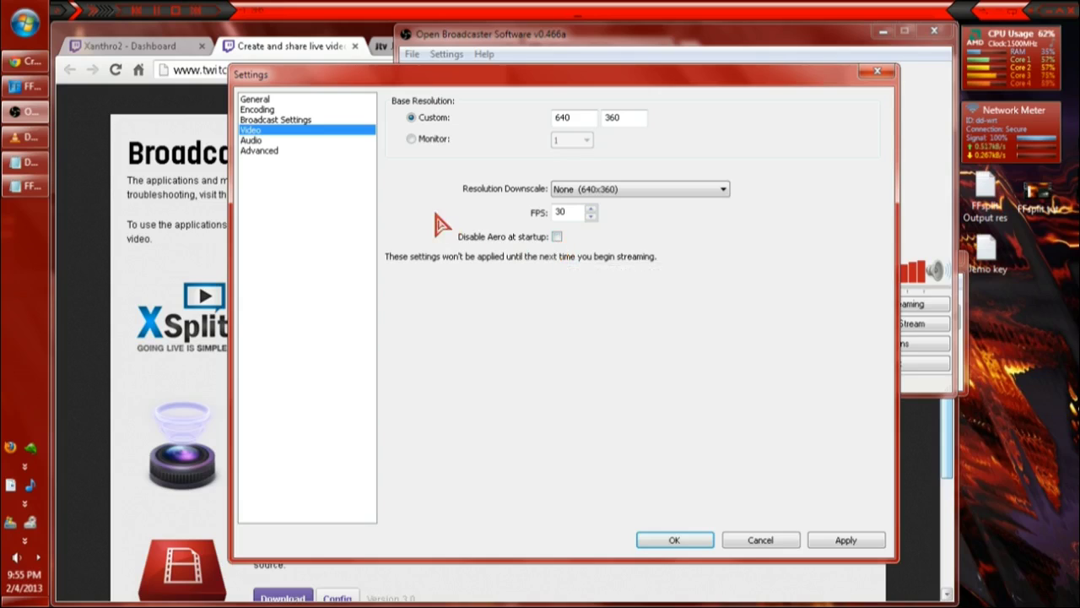
left_click(860, 539)
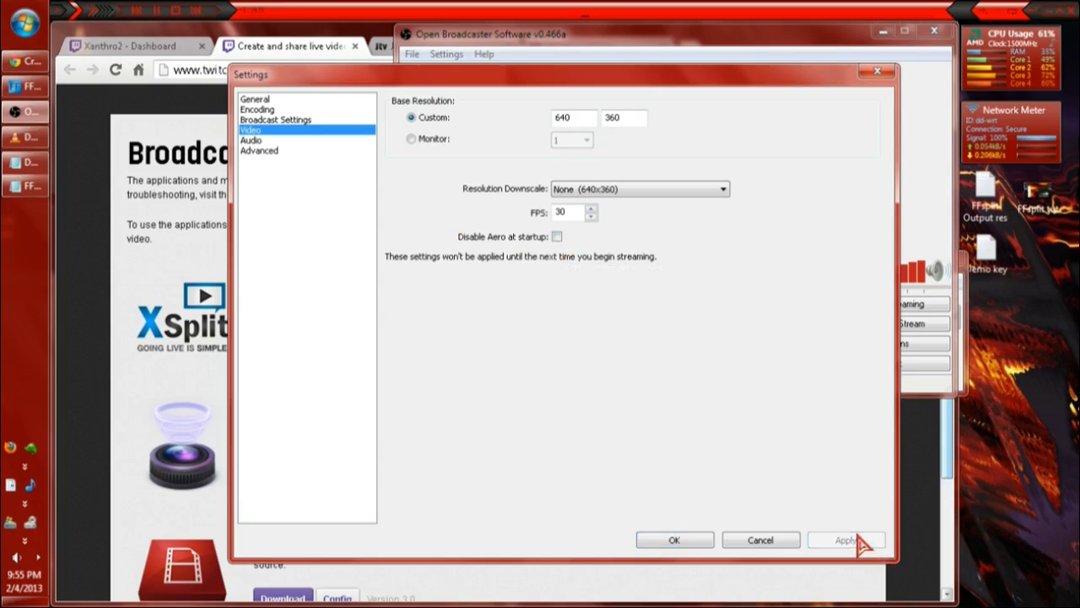
On the Audio page, choose Line 3 (Virtual Audio Cable) as microphone/auxiliary device and apply.
left_click(251, 141)
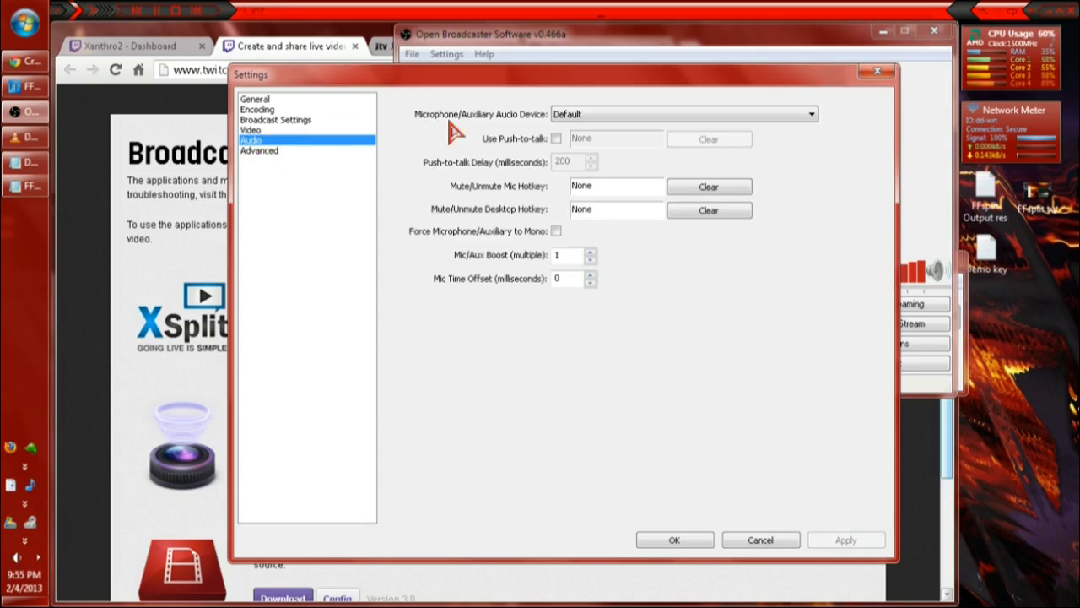
left_click(606, 115)
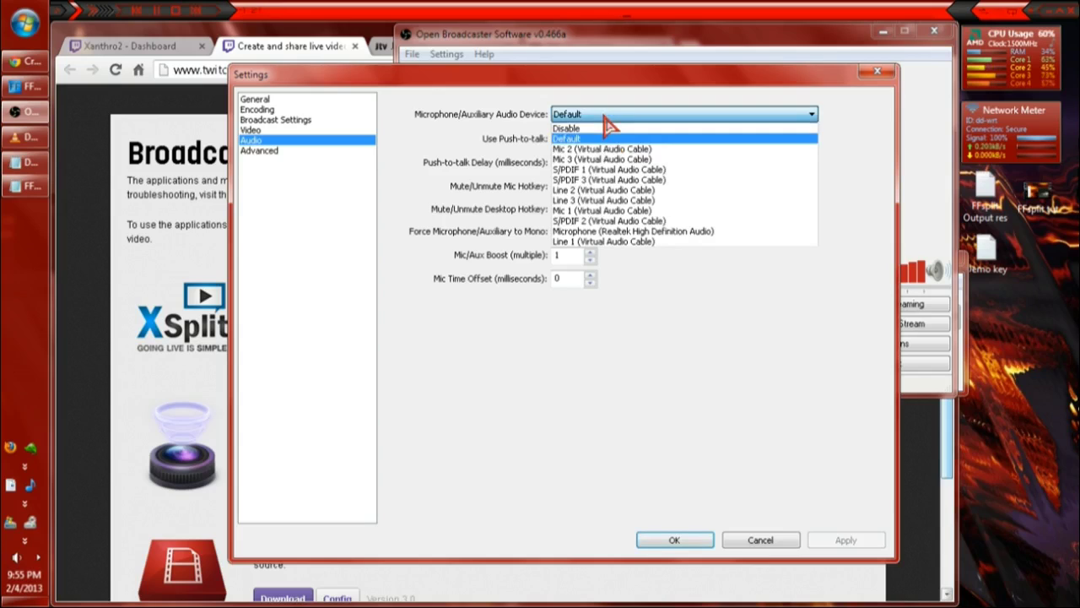
left_click(606, 201)
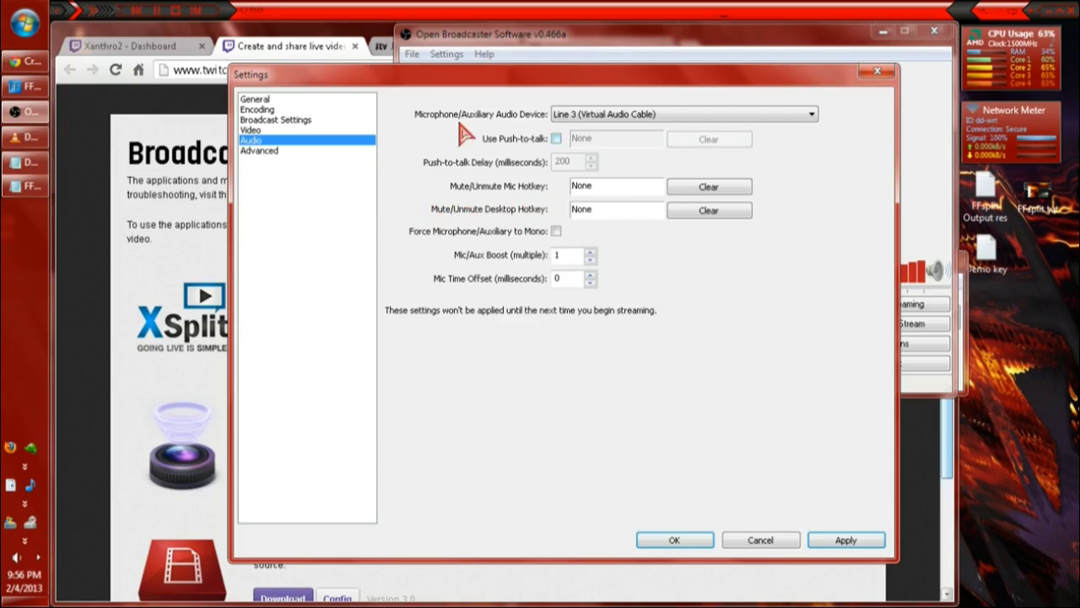
left_click(844, 540)
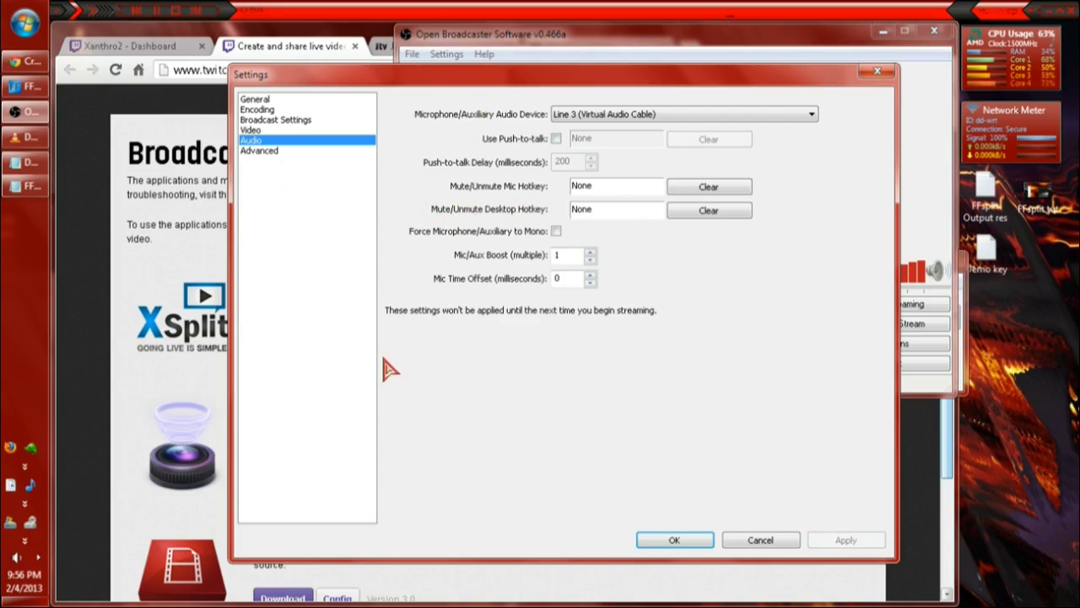
Keep Normal process priority and the veryfast x264 preset, declining the superfast preset change.
left_click(261, 152)
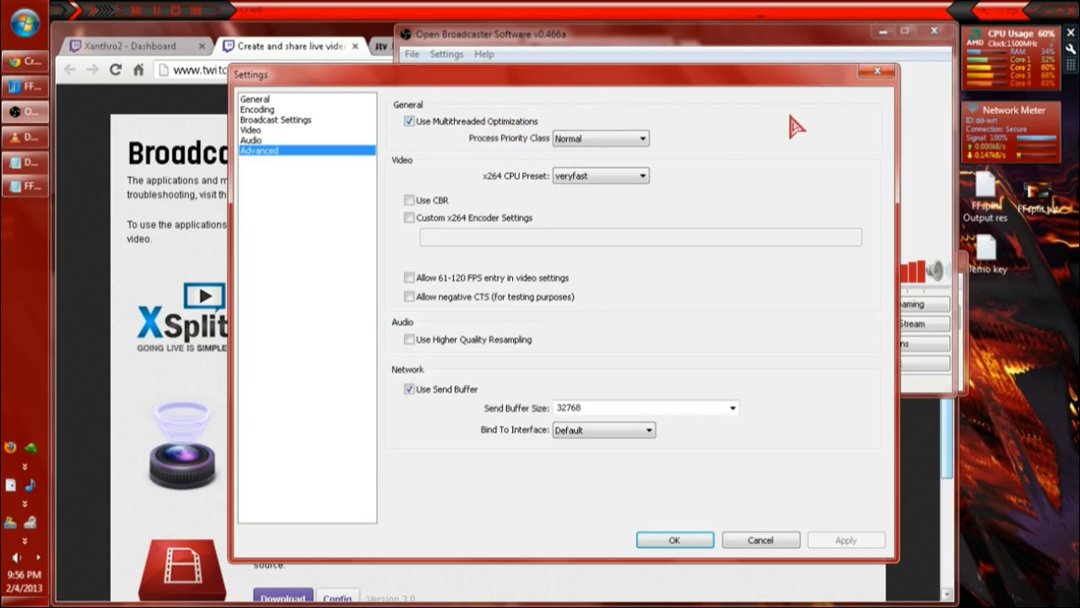
left_click(606, 139)
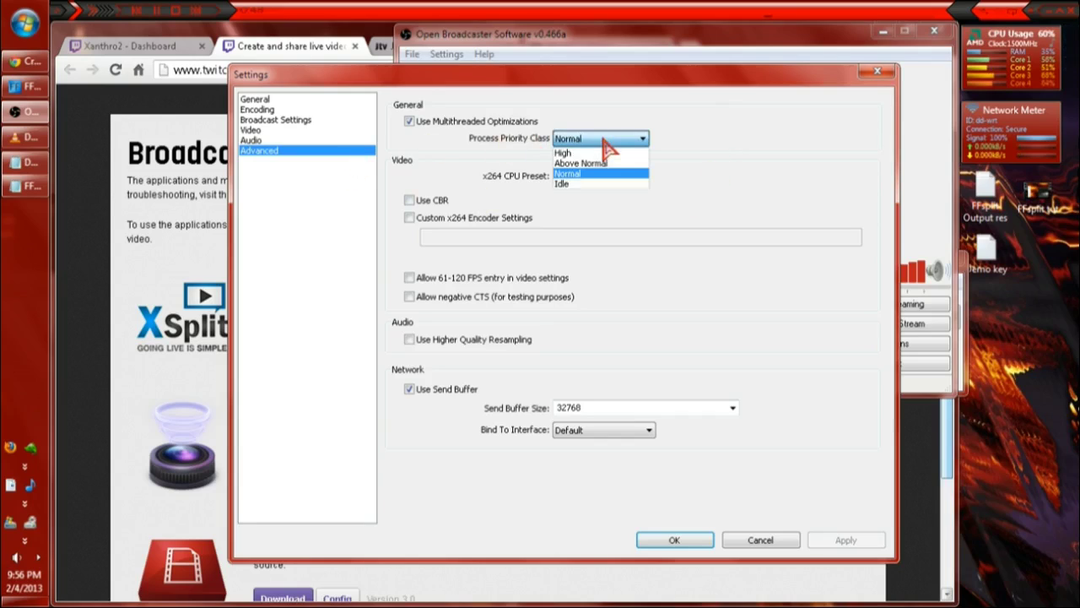
left_click(582, 139)
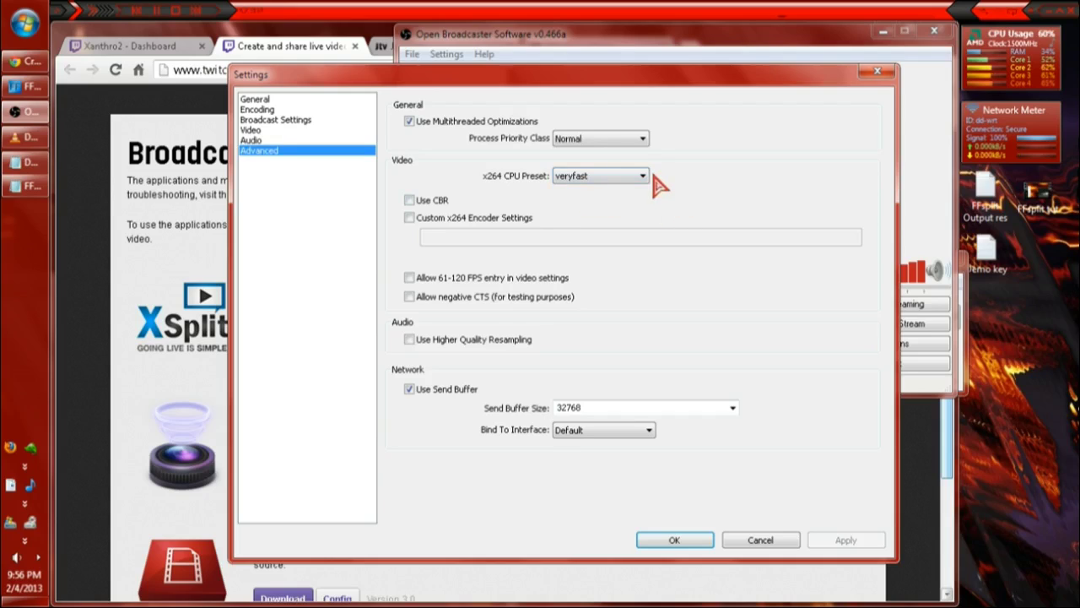
mouse_move(624, 183)
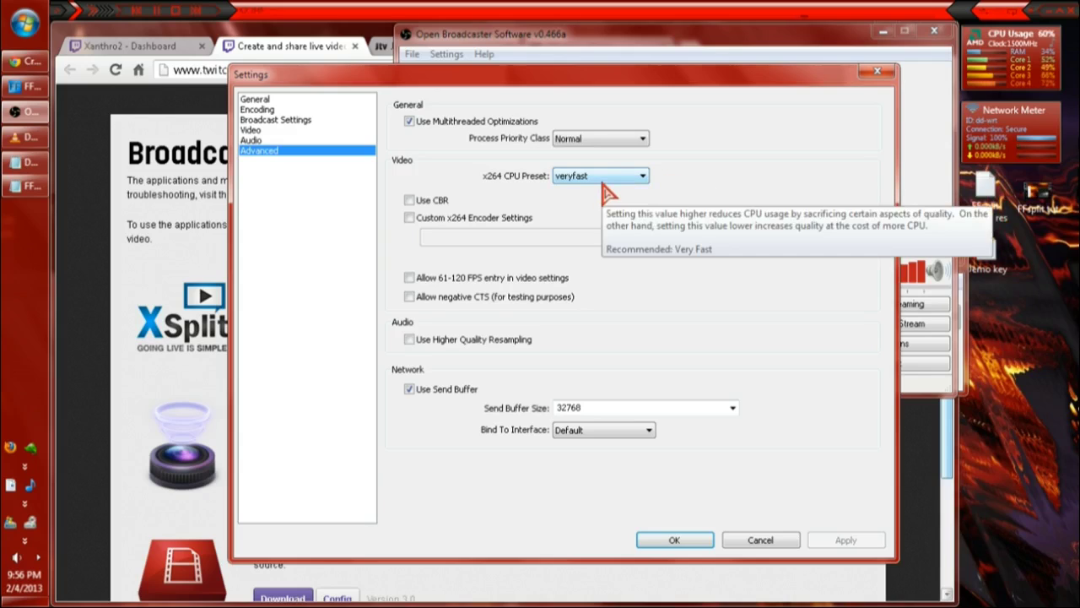
left_click(615, 175)
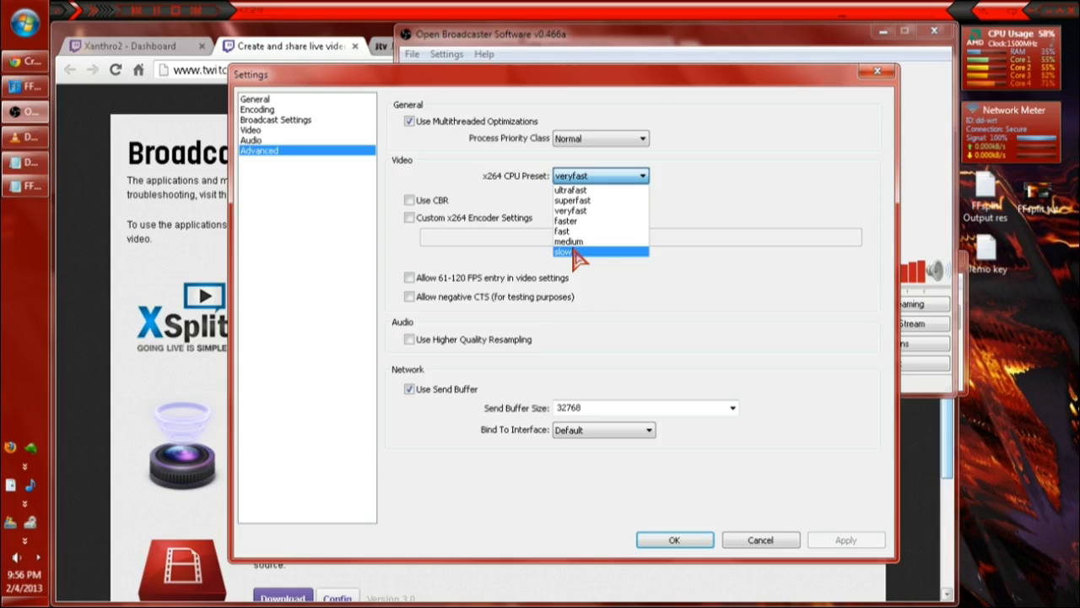
left_click(638, 200)
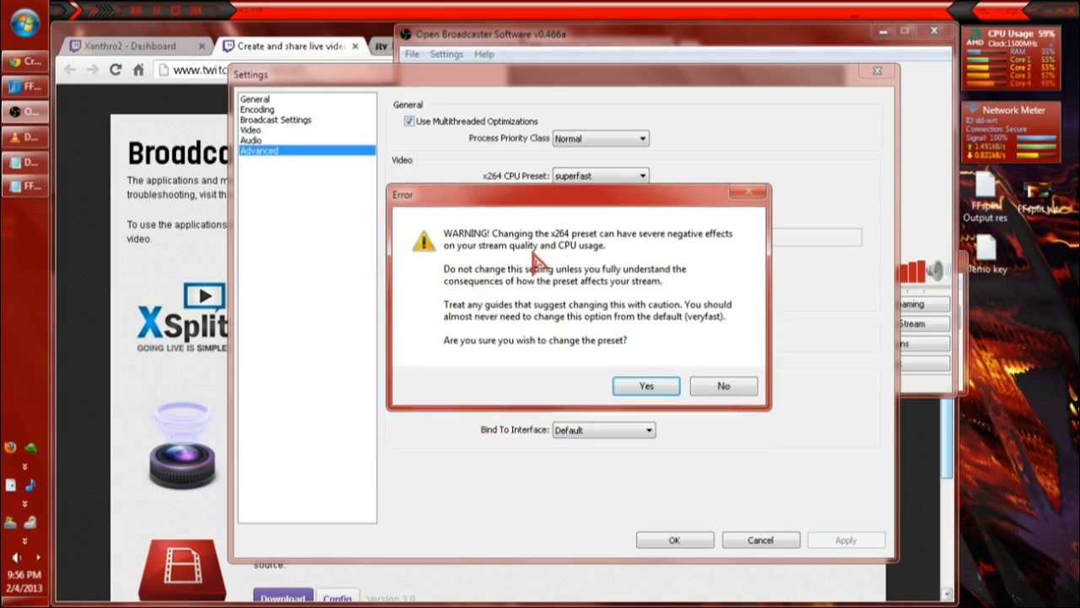
left_click(719, 385)
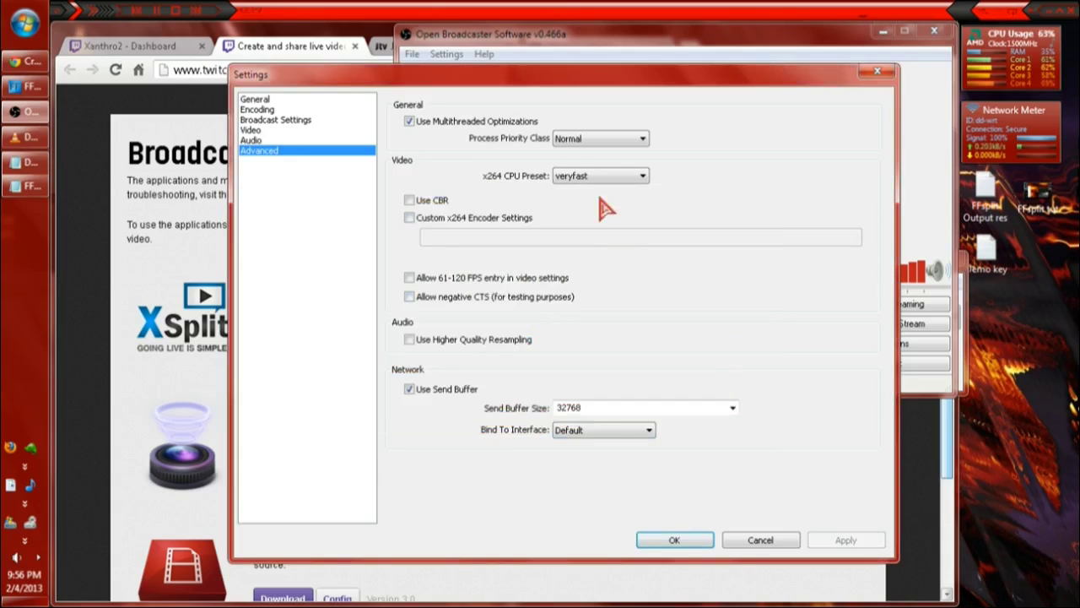
left_click(593, 177)
left_click(586, 211)
Leave Use Send Buffer enabled and apply the Advanced settings.
left_click(410, 389)
left_click(409, 389)
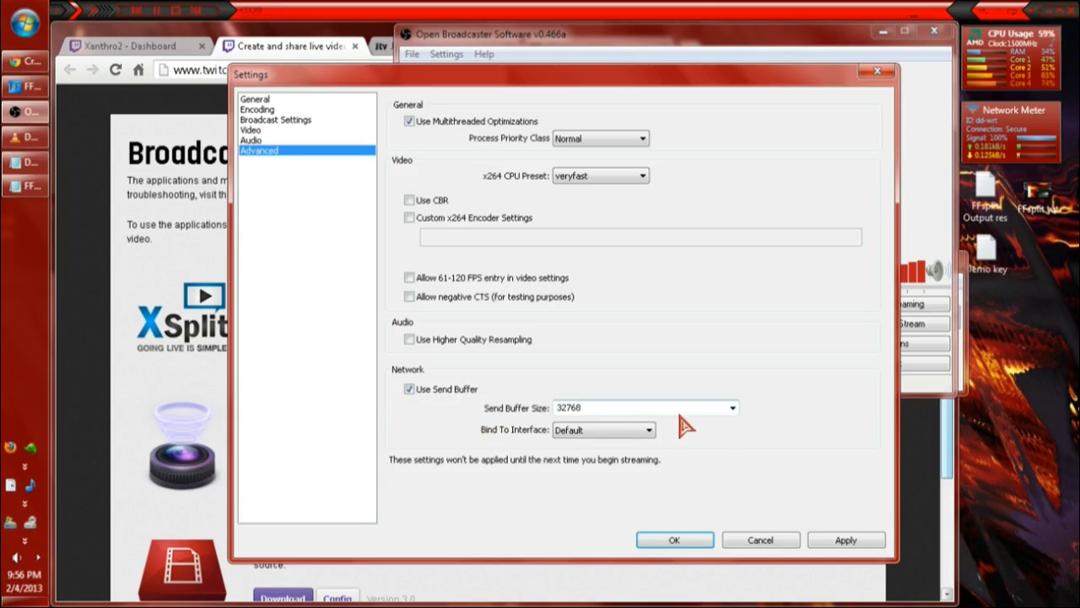
left_click(846, 541)
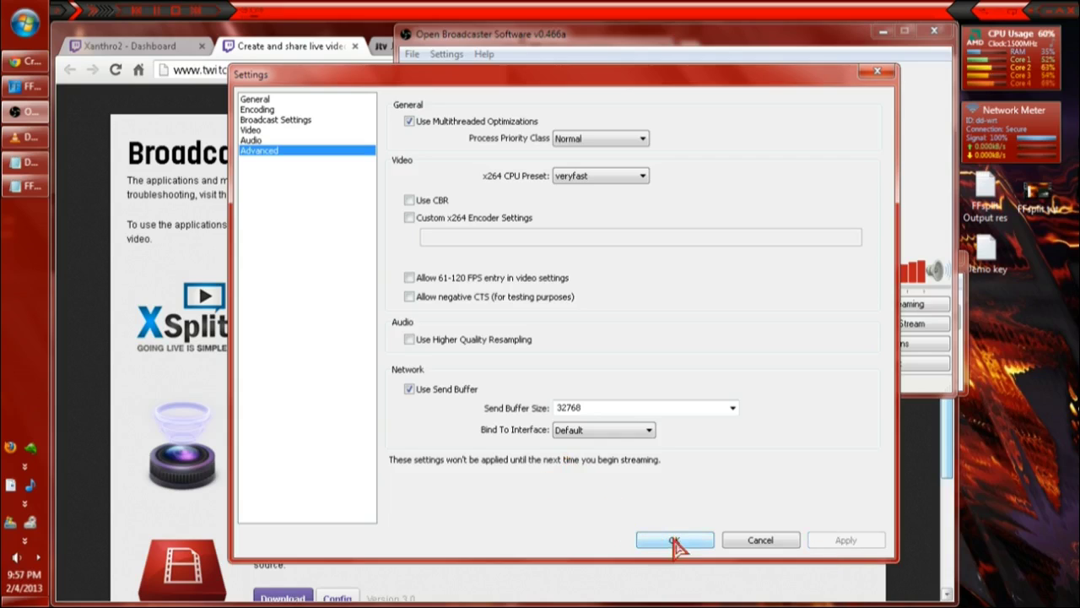
Review the Audio, Video, Broadcast, Encoding and General settings pages, then close Settings with OK.
left_click(258, 140)
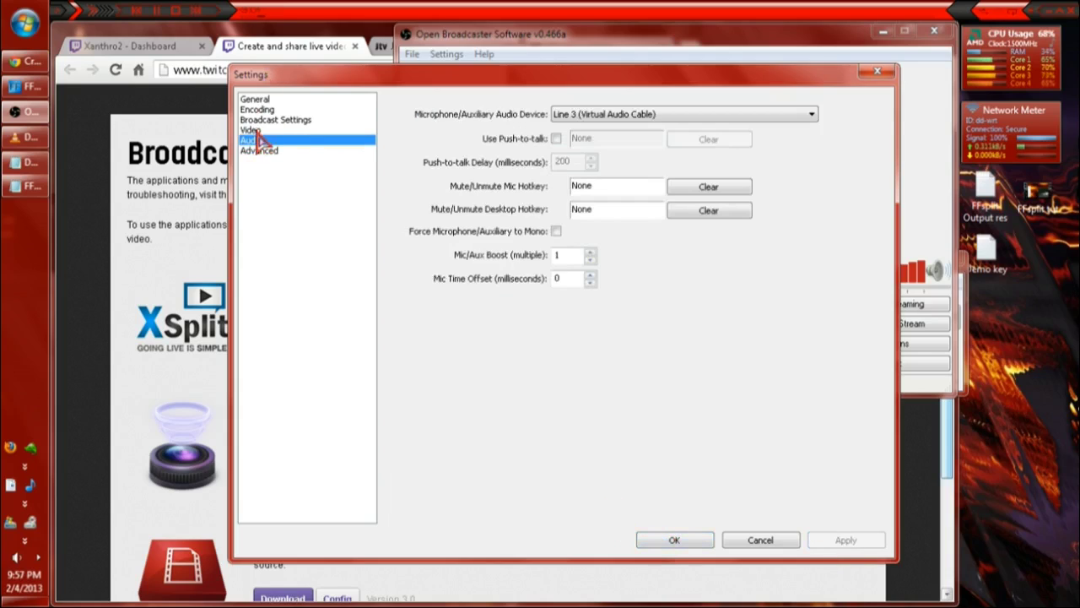
left_click(256, 130)
left_click(266, 120)
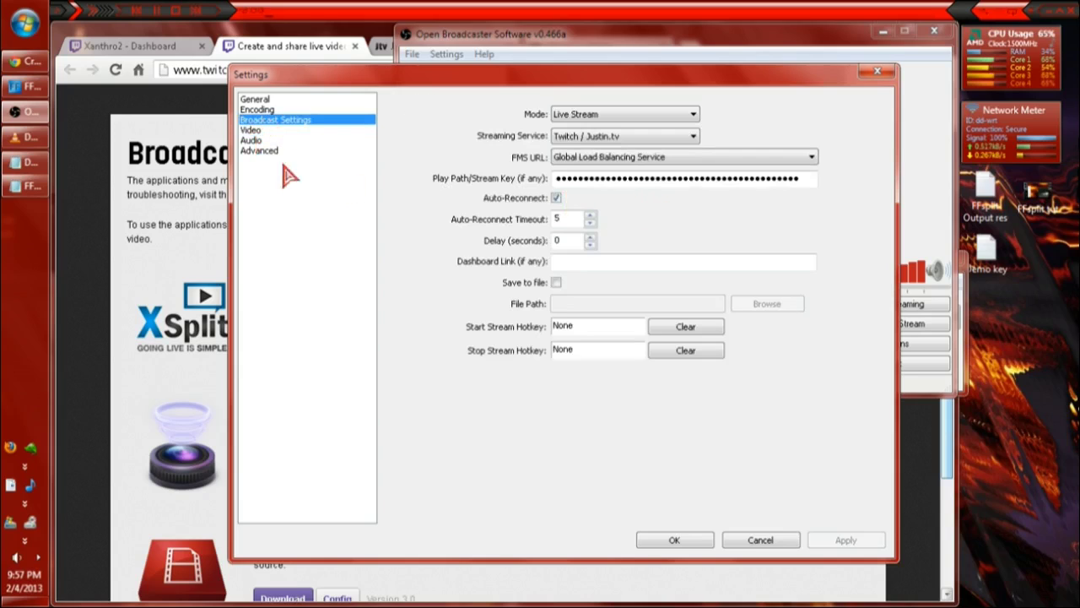
left_click(251, 130)
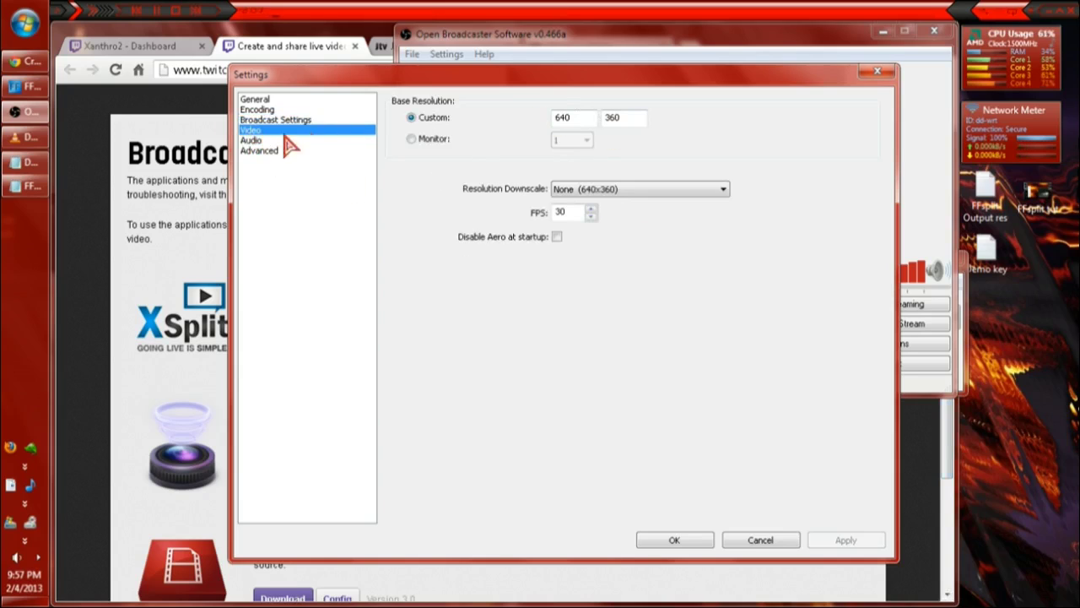
left_click(256, 140)
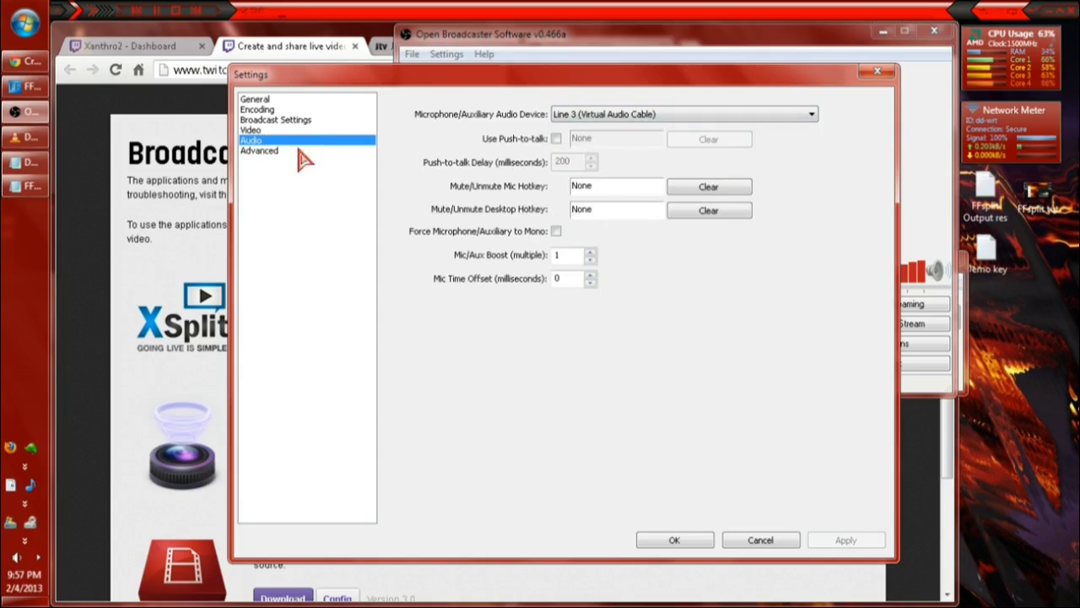
left_click(259, 111)
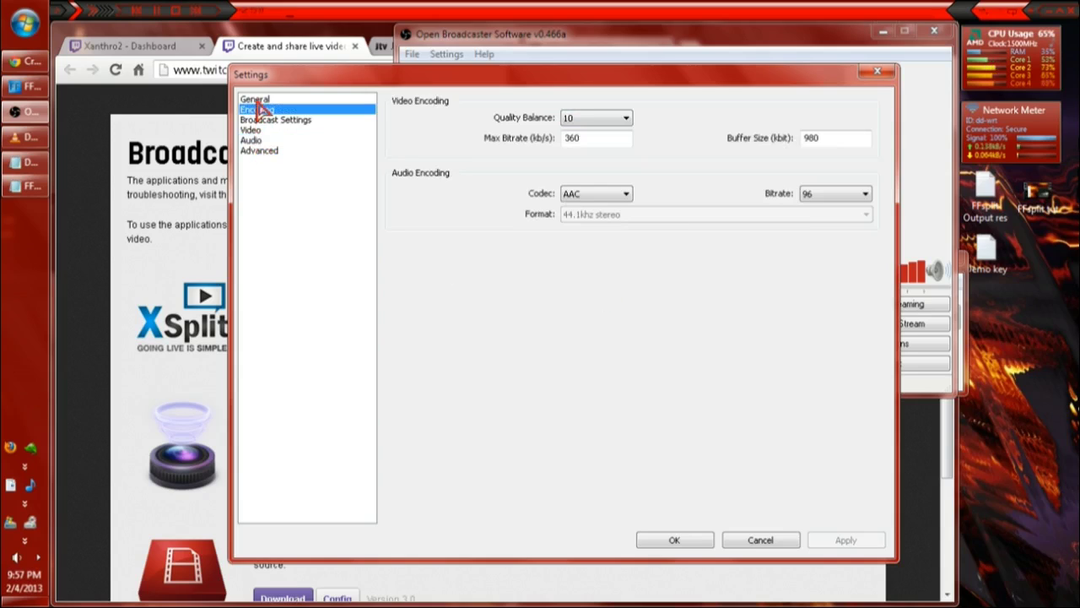
left_click(255, 100)
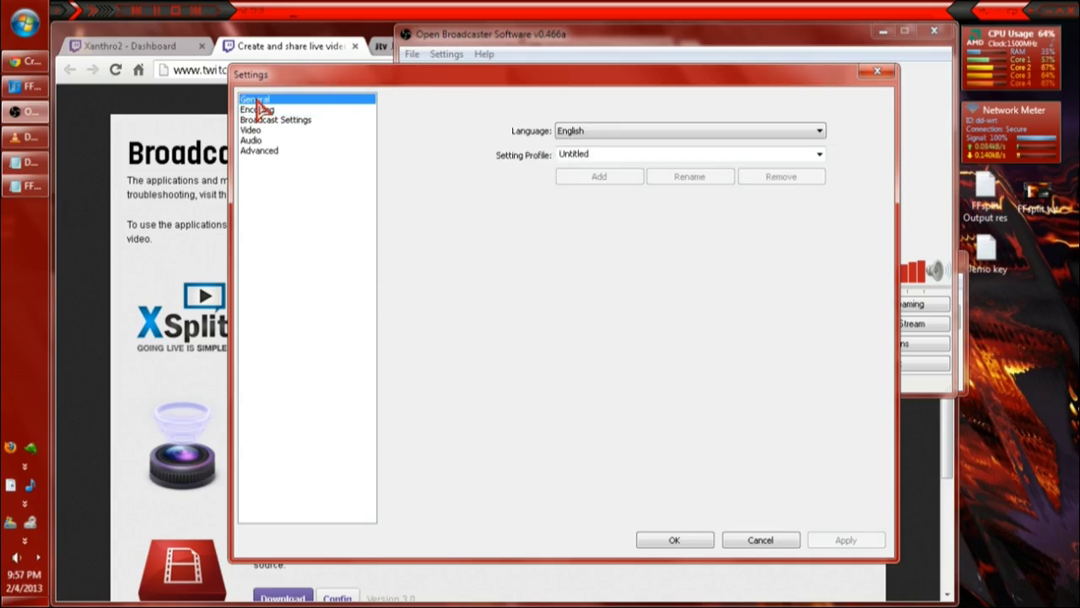
left_click(689, 540)
Start the stream preview and fit the Software Capture source to the preview.
left_click(864, 328)
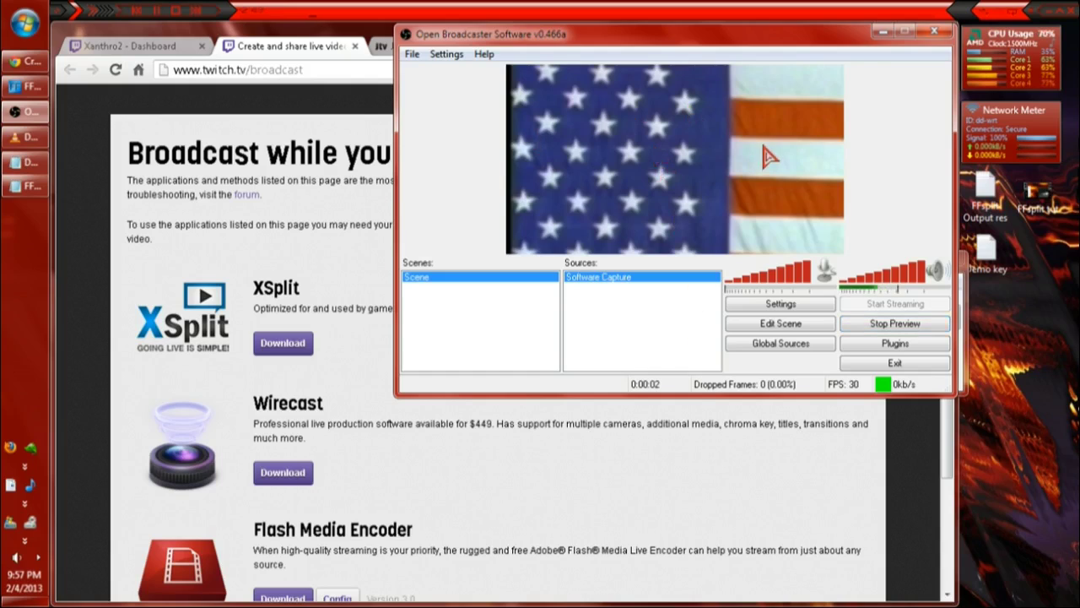
right_click(641, 277)
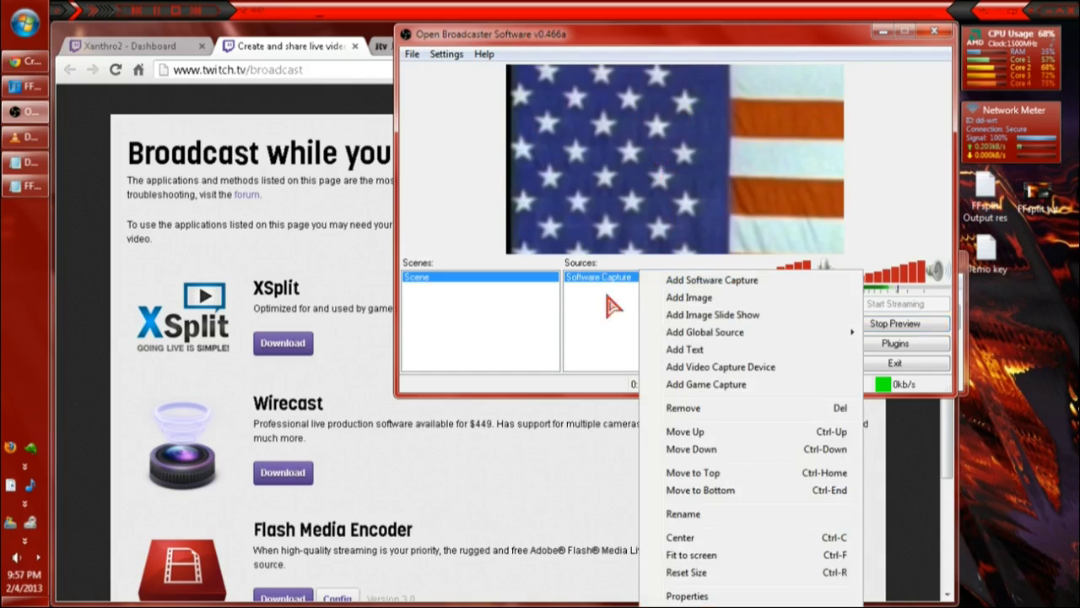
left_click(611, 285)
right_click(611, 286)
left_click(687, 553)
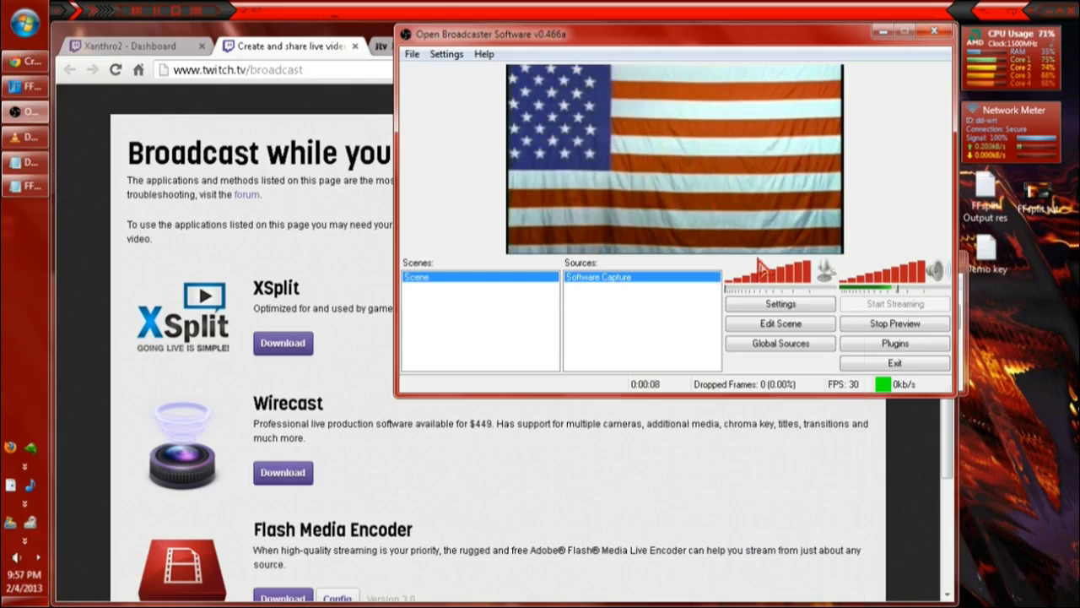
Stop the stream preview, restart it briefly, and stop it again.
left_click(888, 335)
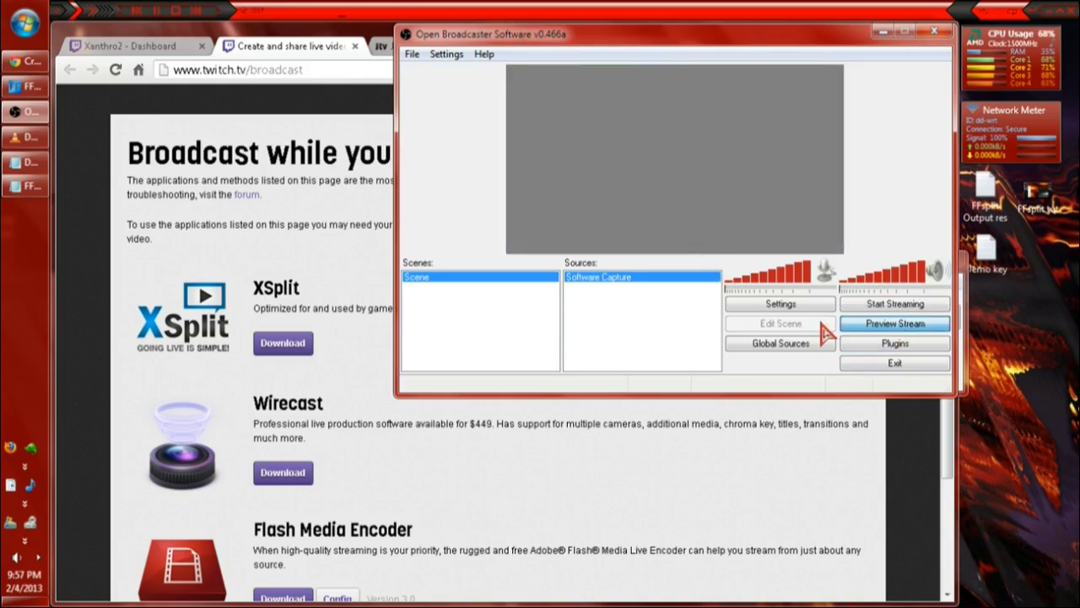
left_click(852, 329)
left_click(876, 323)
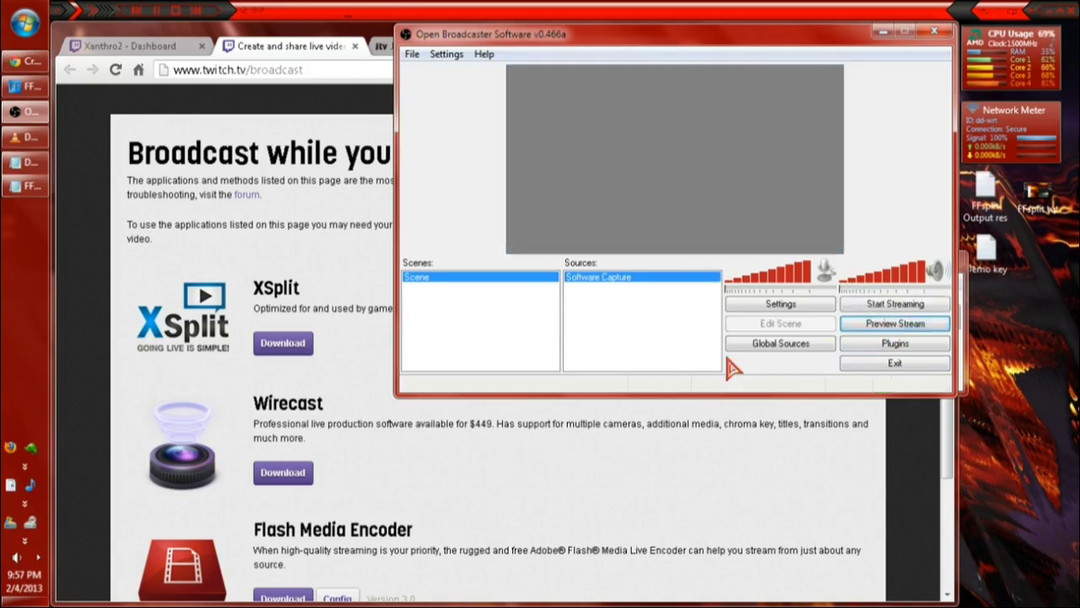
Bring Chrome forward and go to the Justin.tv channel settings tab.
left_click(380, 339)
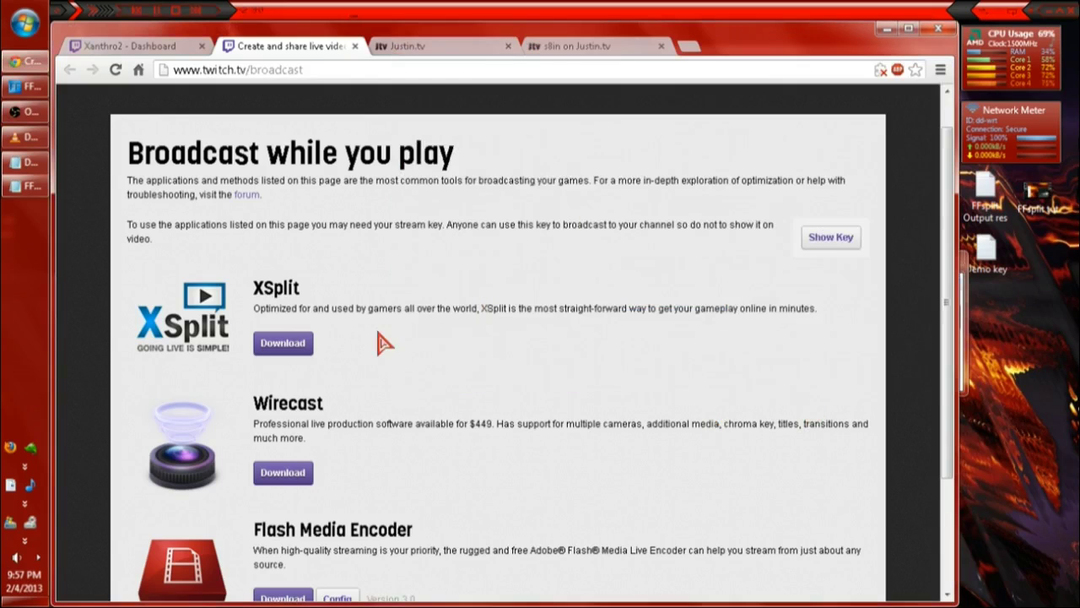
left_click(562, 50)
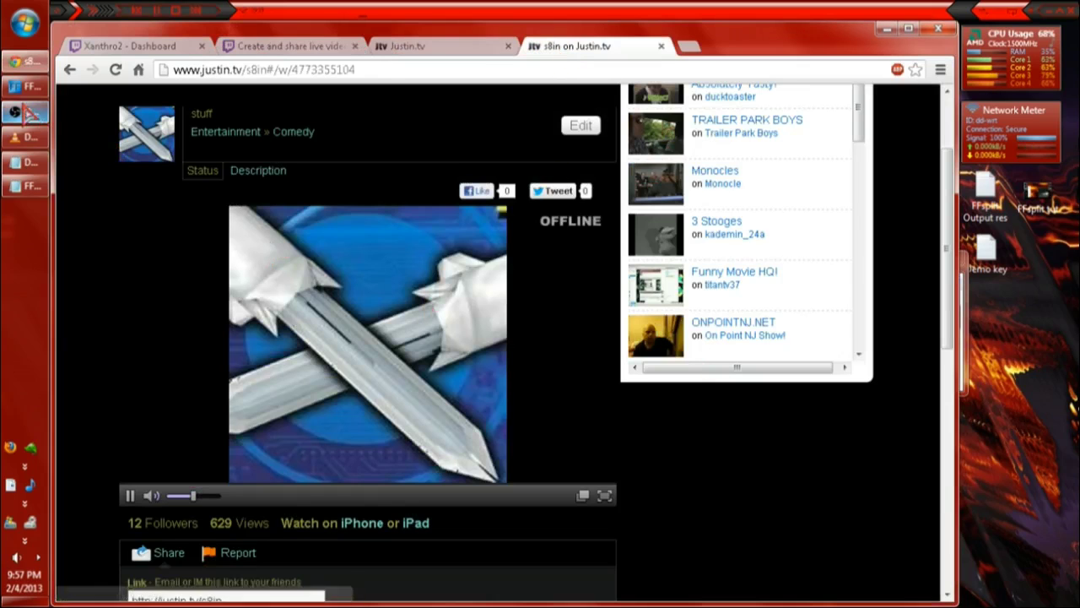
left_click(397, 46)
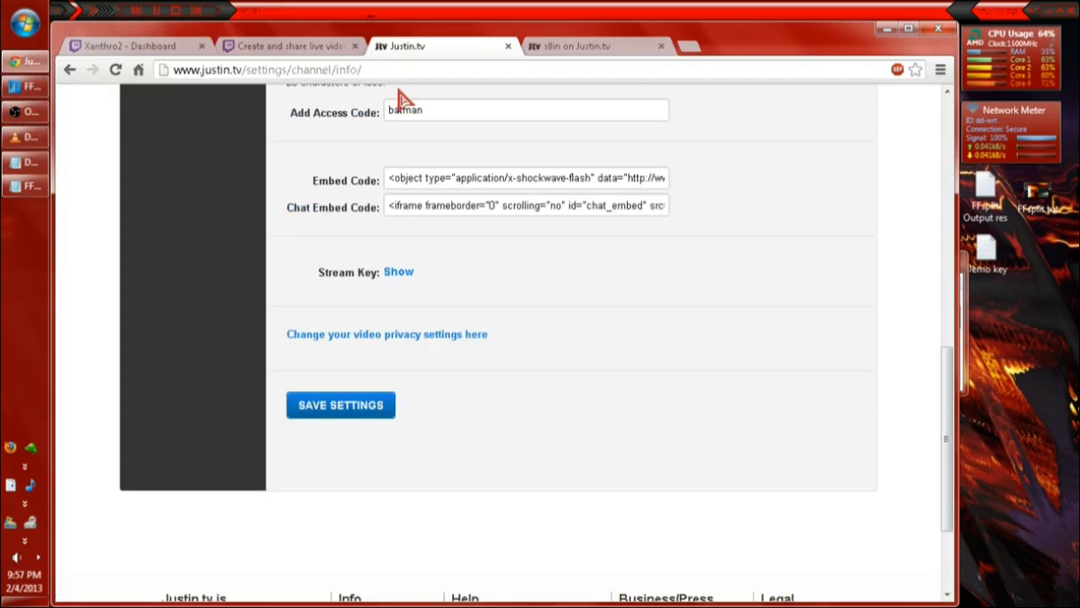
left_click(258, 48)
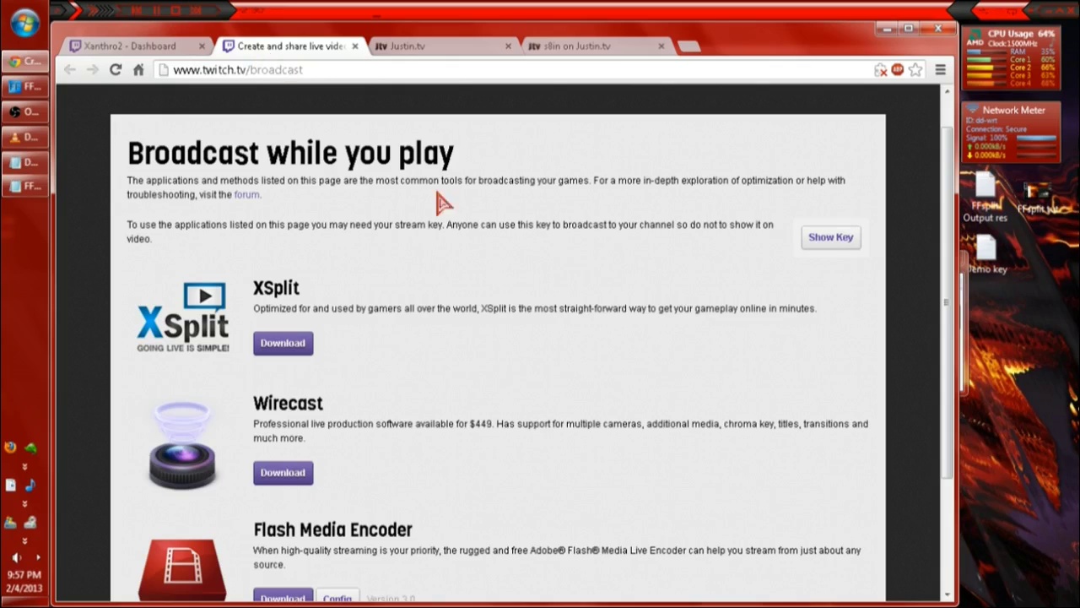
left_click(469, 47)
Check the stream key in the demo key Notepad file, close it, and return to the channel page.
left_click_drag(947, 434, 651, 137)
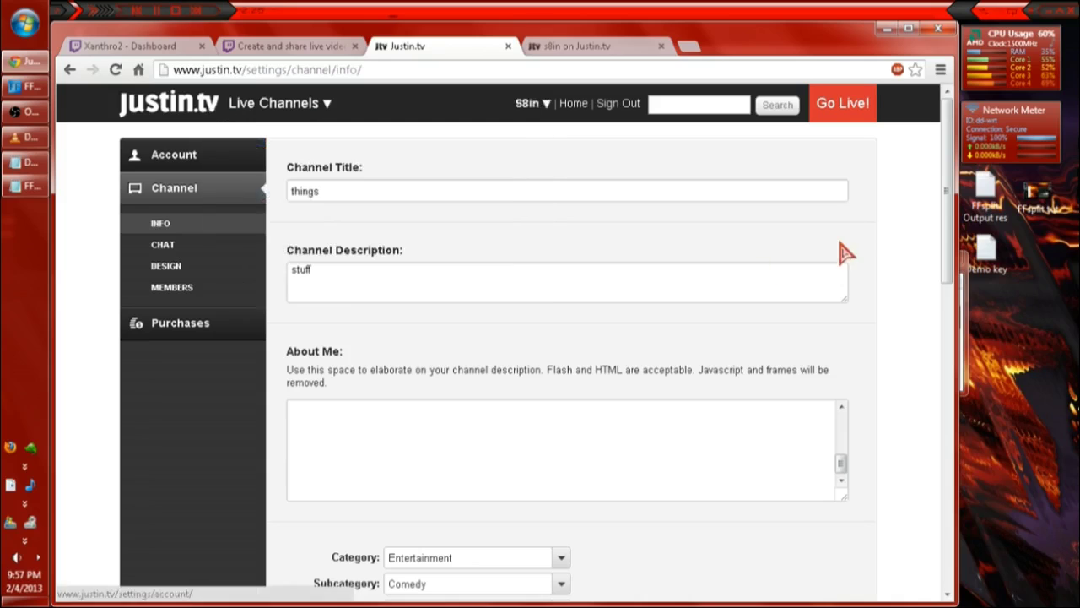
left_click_drag(945, 229, 422, 295)
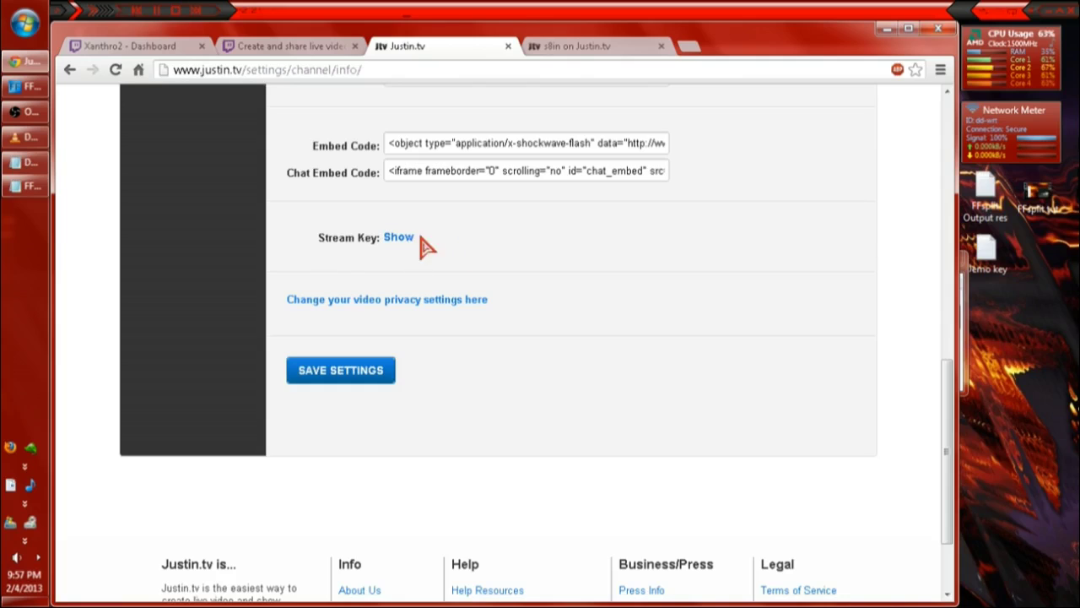
double_click(980, 247)
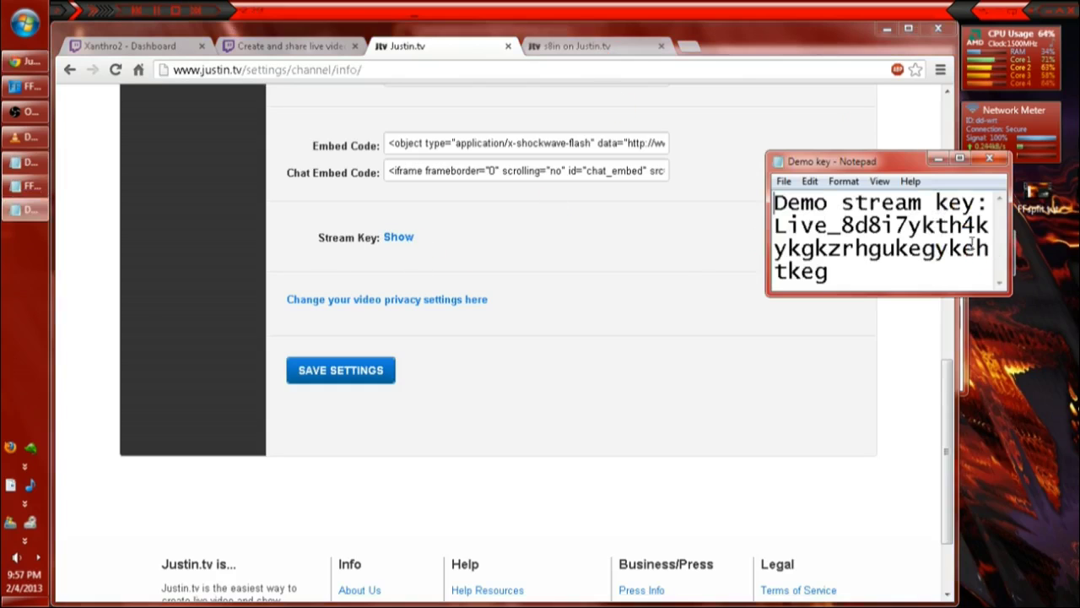
left_click_drag(861, 262, 764, 219)
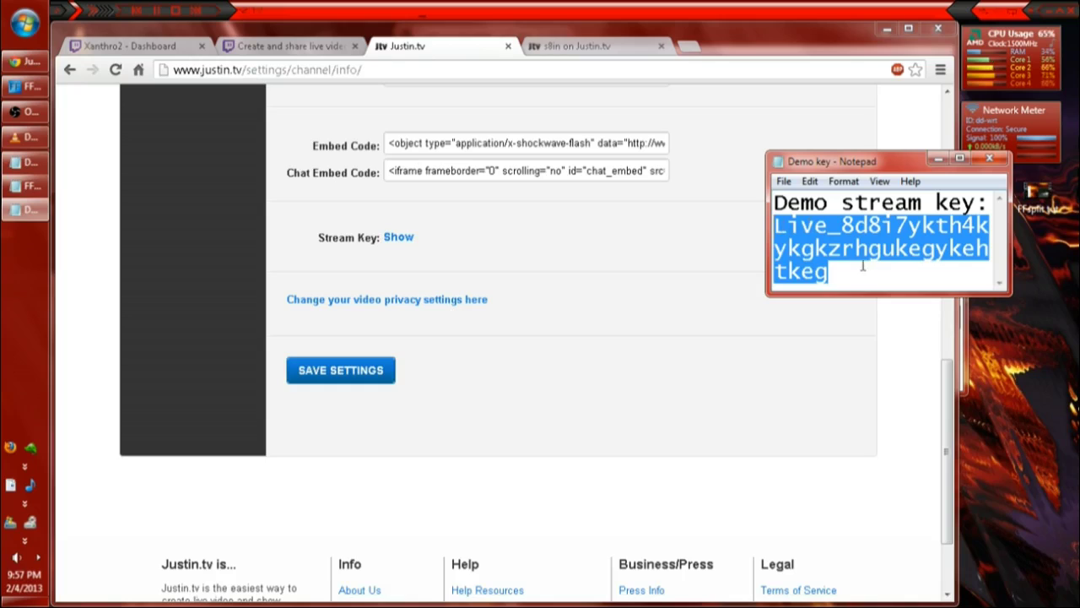
left_click(916, 277)
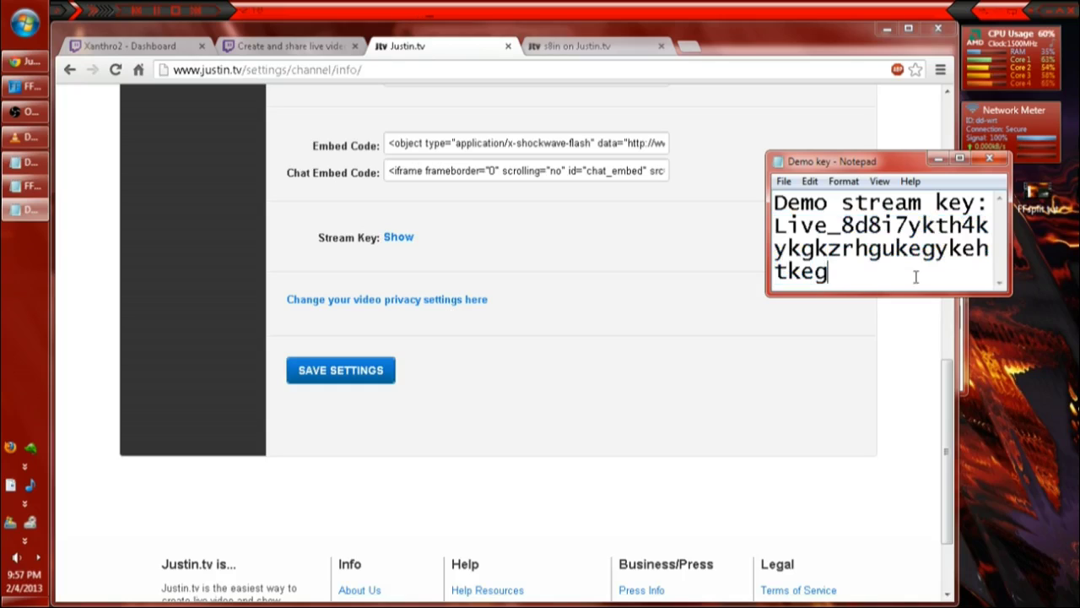
left_click(989, 159)
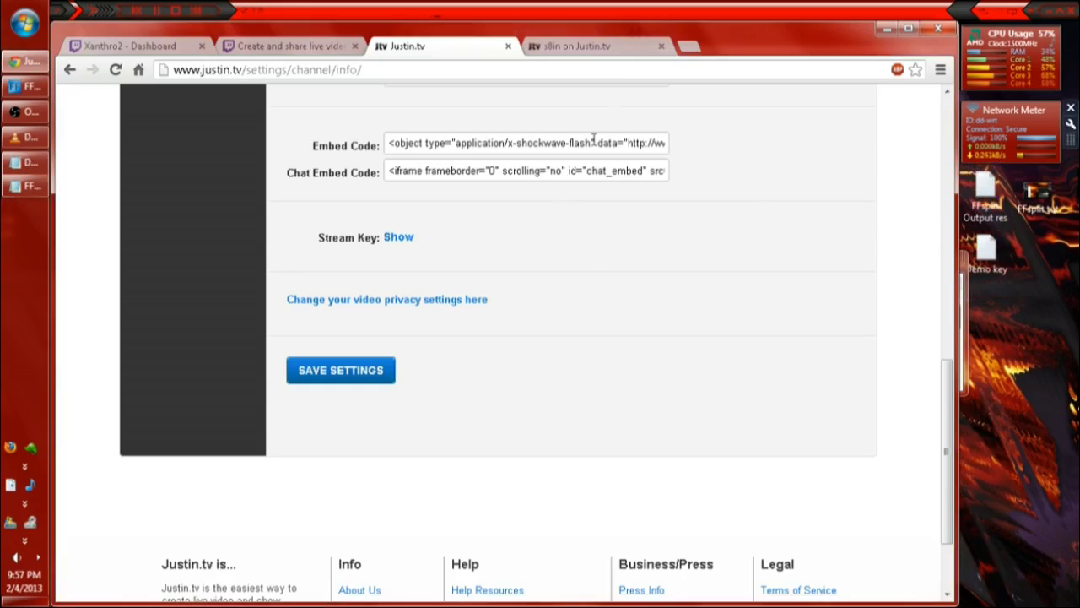
left_click(582, 46)
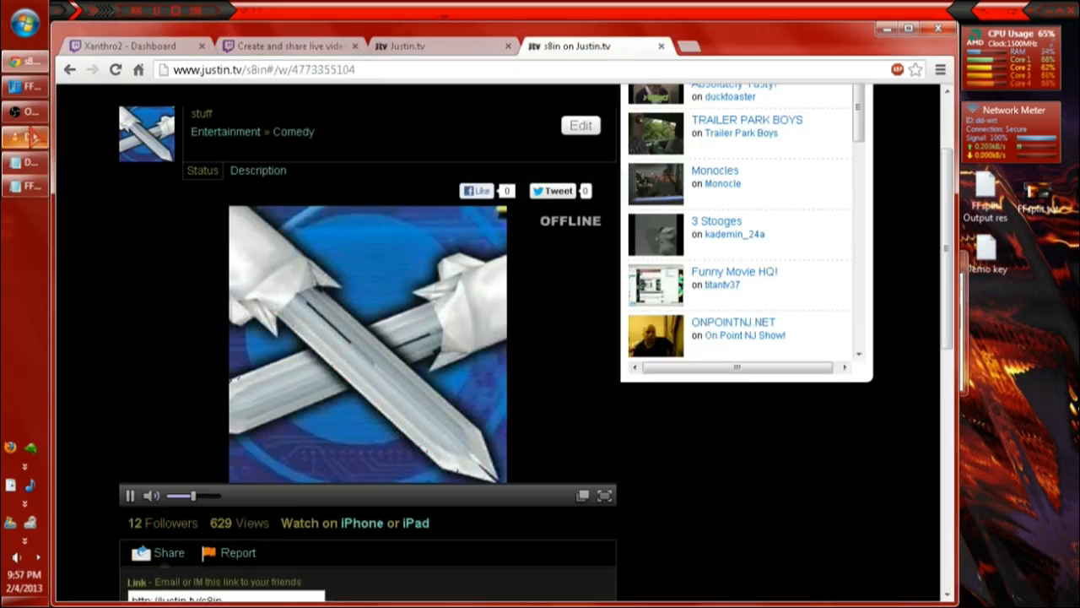
Bring OBS forward and briefly start and stop the stream preview.
left_click(31, 121)
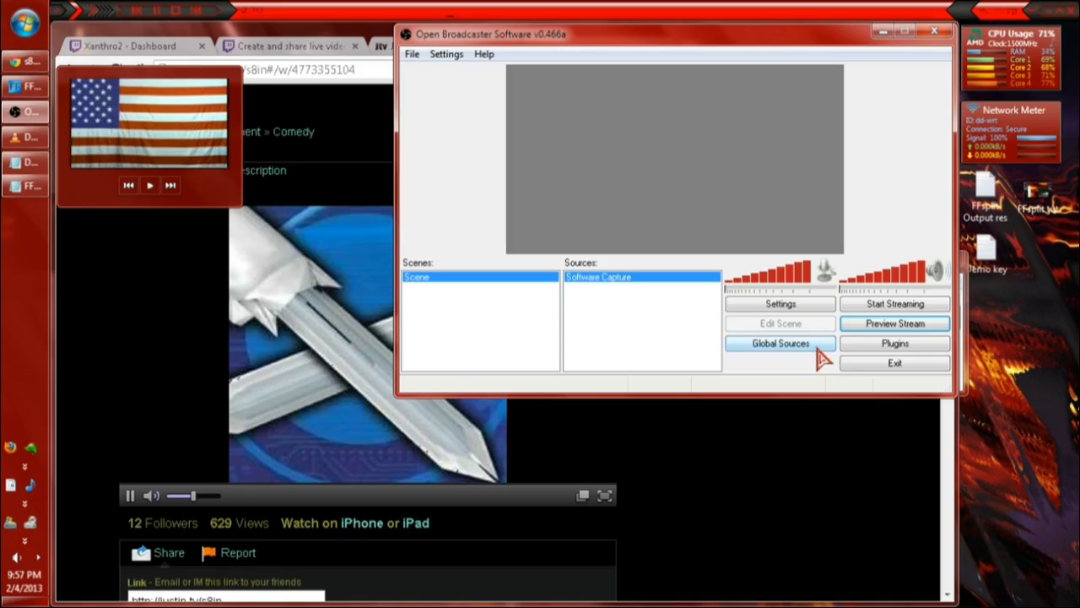
left_click(890, 329)
left_click(895, 328)
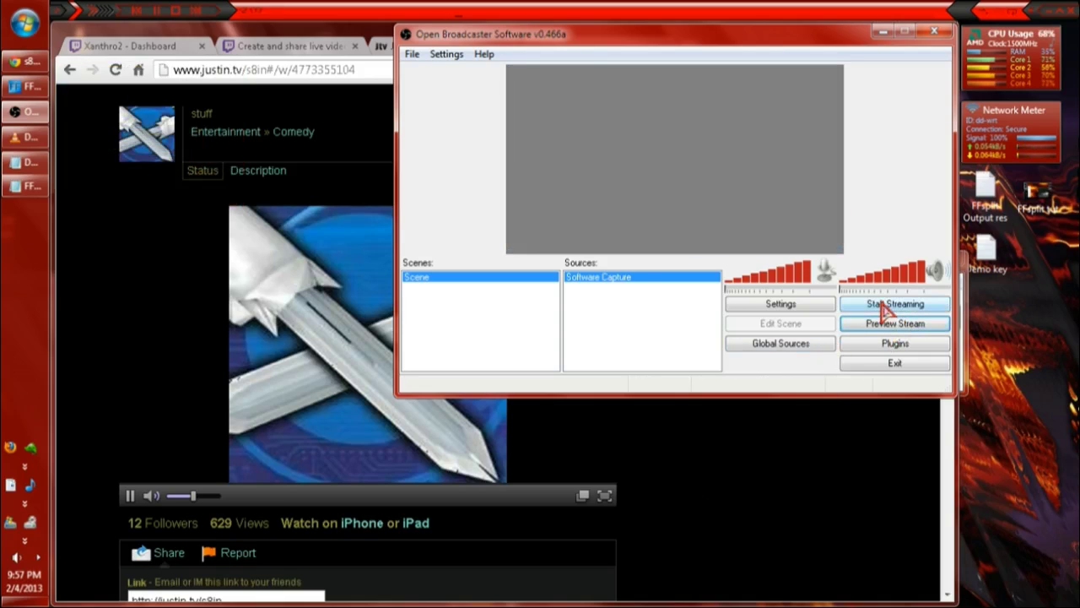
Lower Max Bitrate on the Encoding page (entering 3), apply, and start streaming live.
left_click(781, 305)
left_click(251, 131)
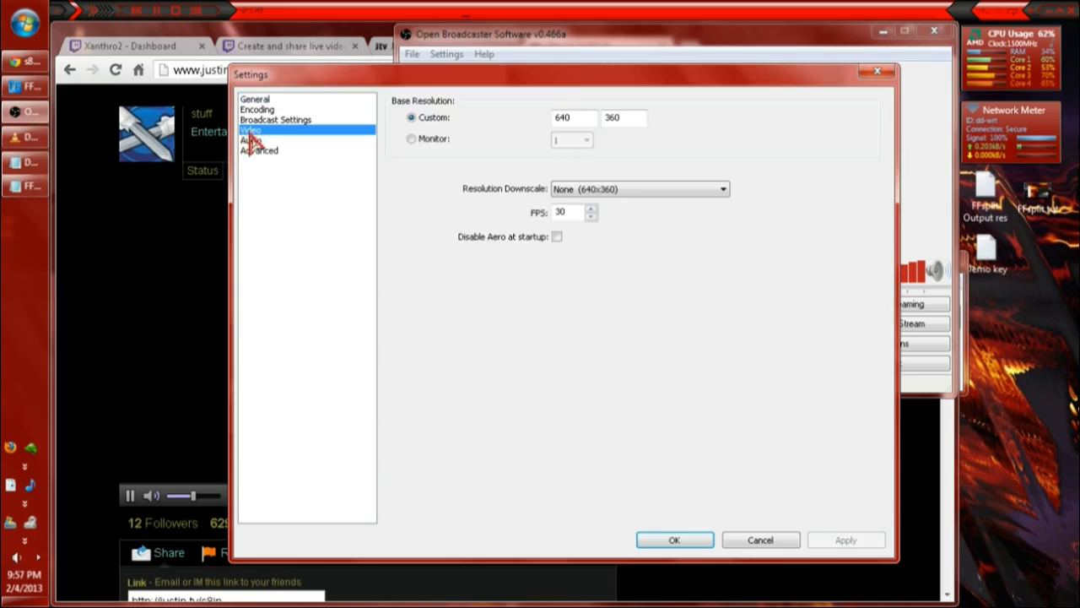
left_click(285, 118)
left_click(257, 108)
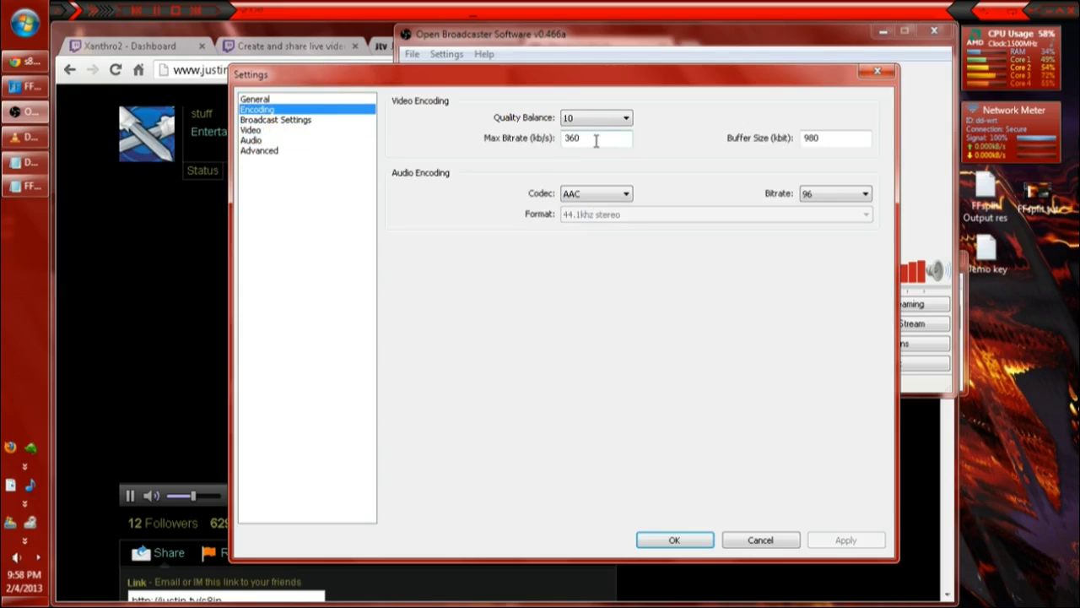
type("35")
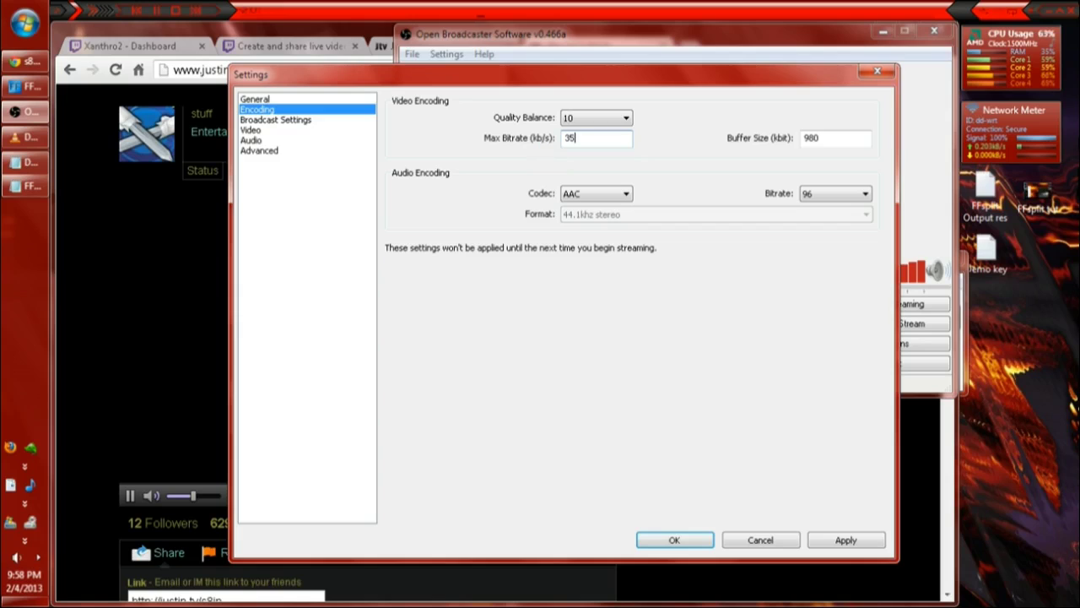
left_click(842, 542)
left_click(697, 538)
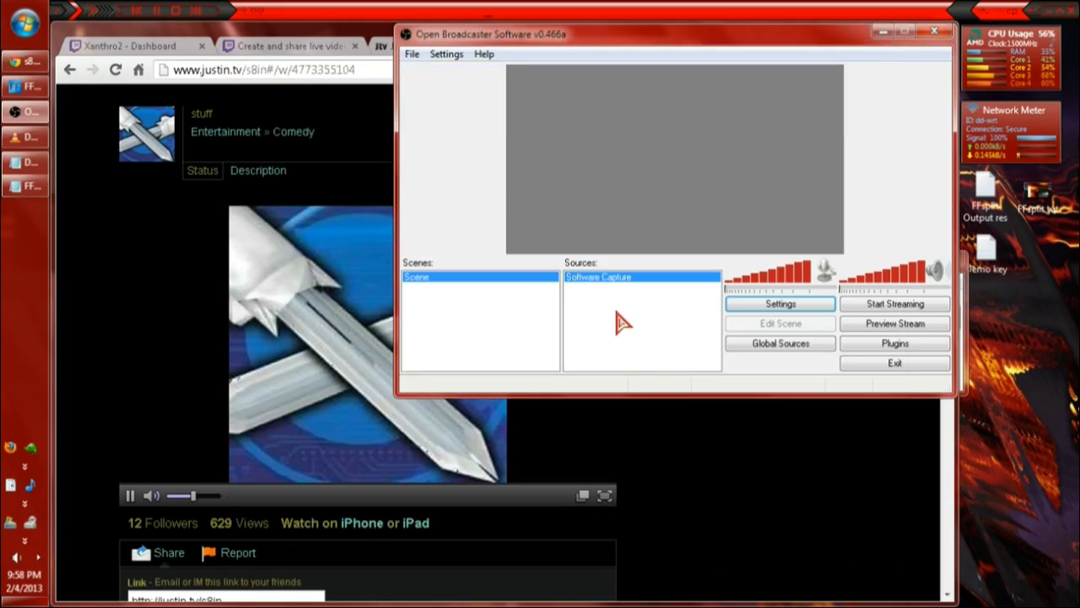
left_click(881, 306)
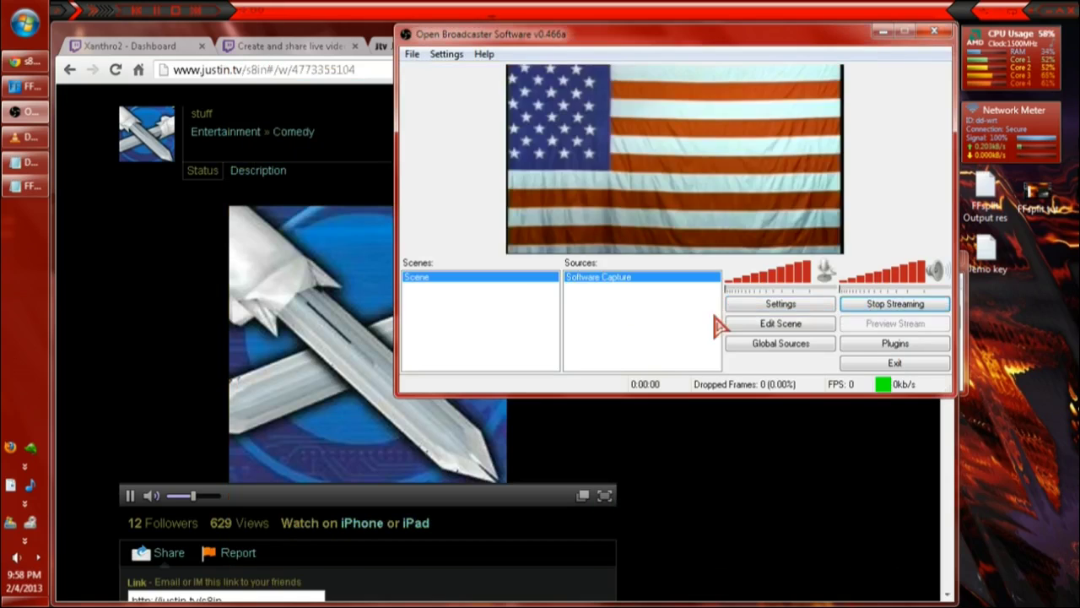
left_click(768, 434)
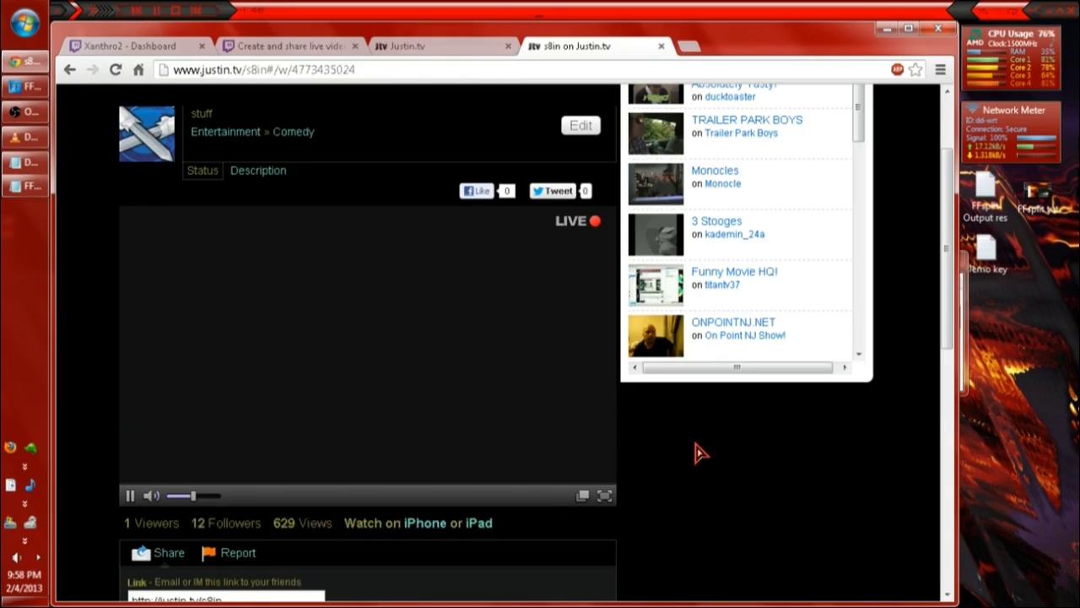
Watch the live Justin.tv player full screen, then compare it with the local VLC playback.
left_click(604, 496)
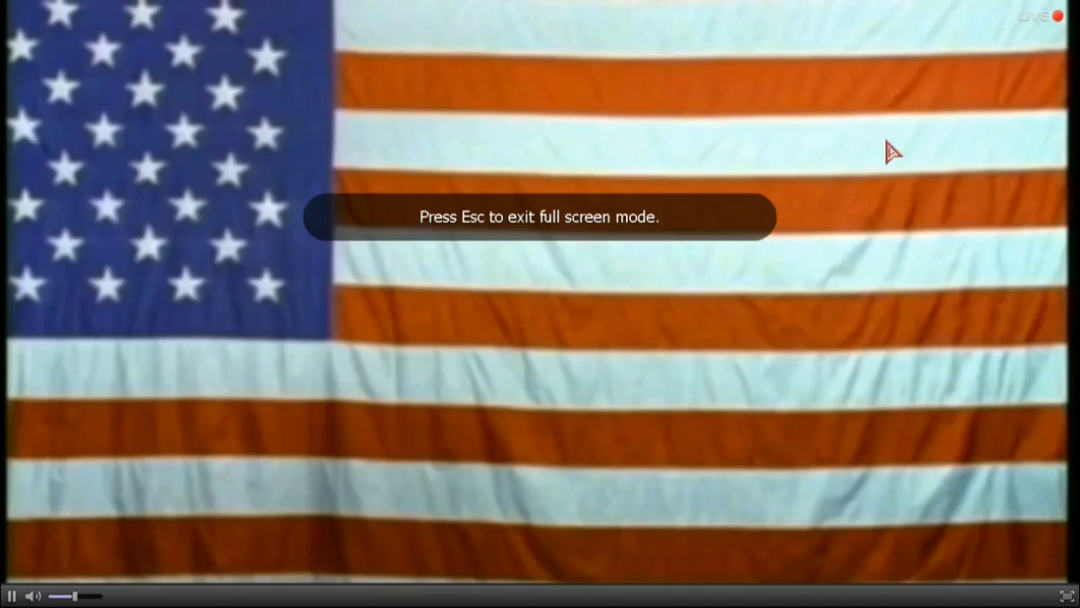
left_click(1068, 596)
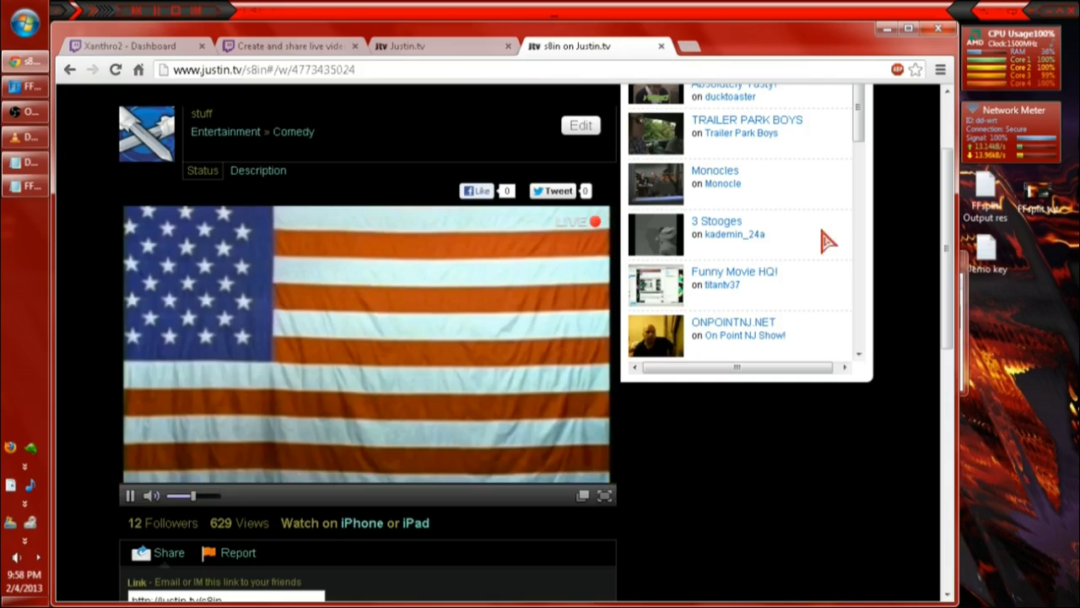
left_click(26, 136)
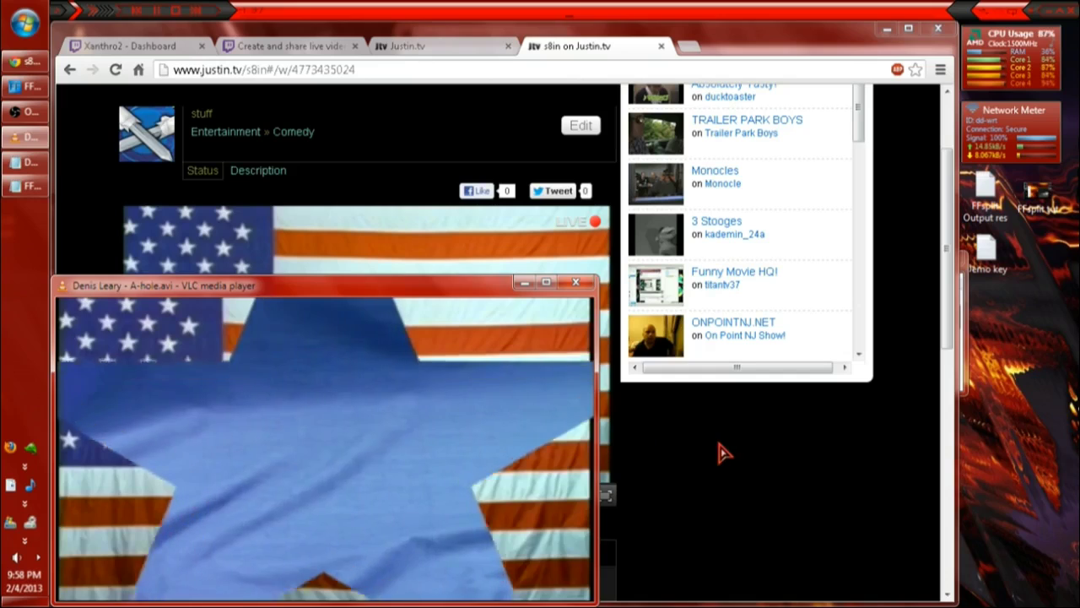
left_click(659, 451)
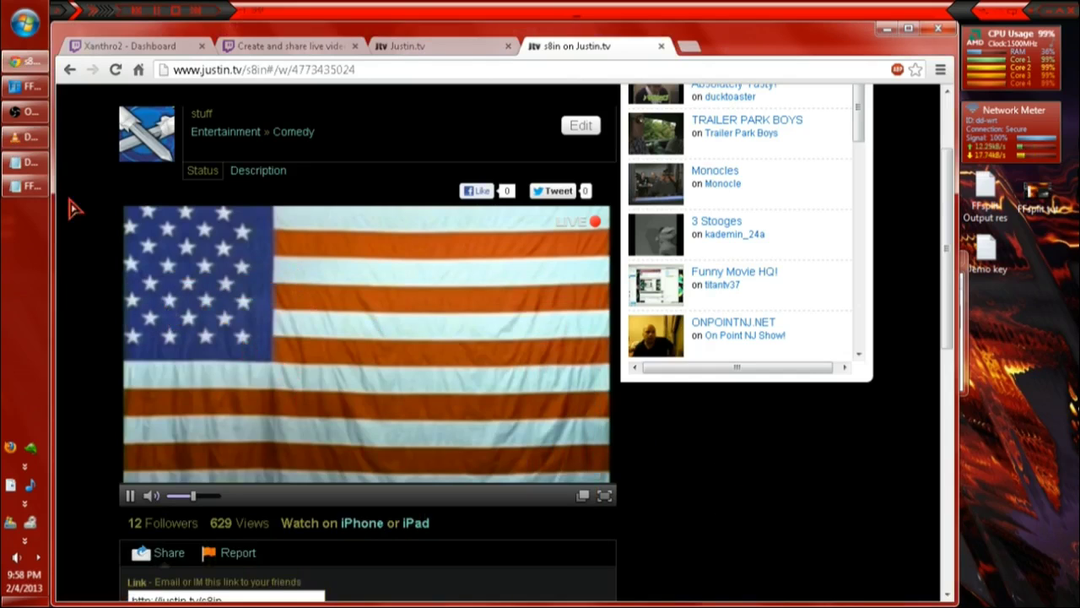
left_click(25, 137)
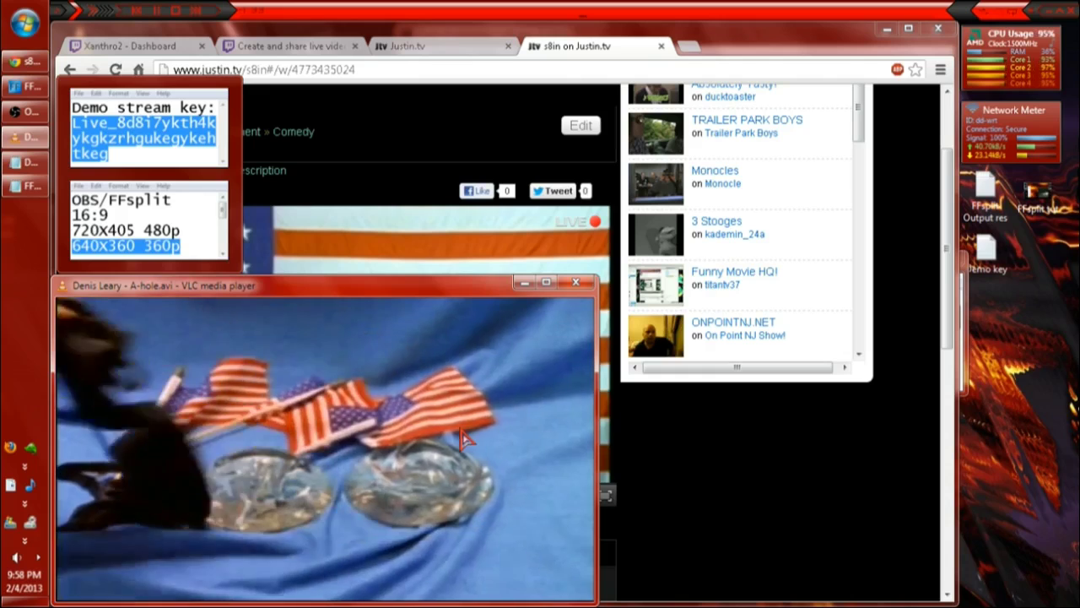
scroll(462, 438, "down", 10)
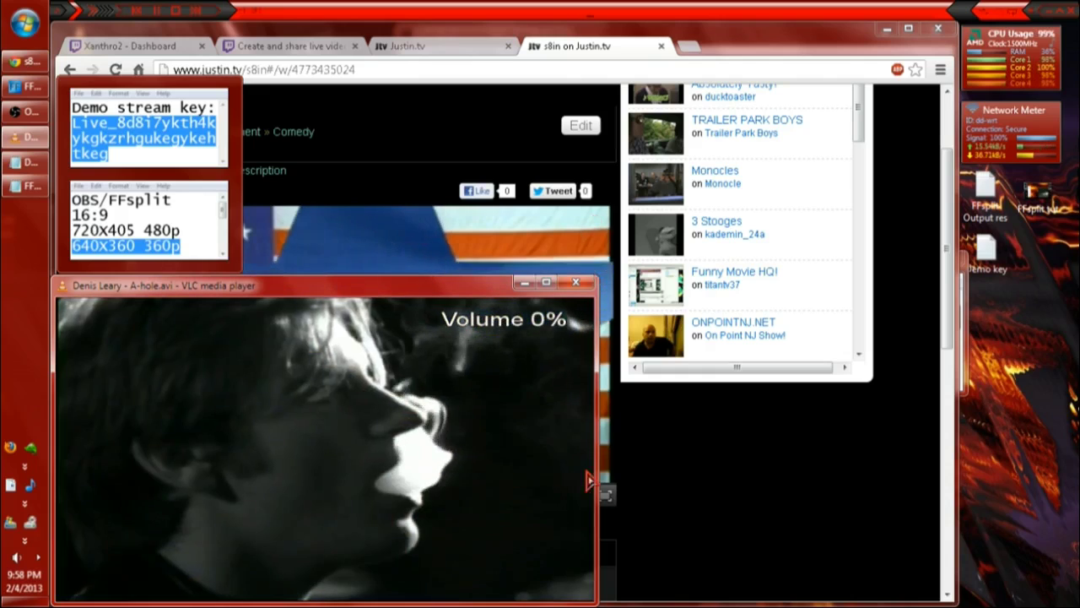
left_click(701, 470)
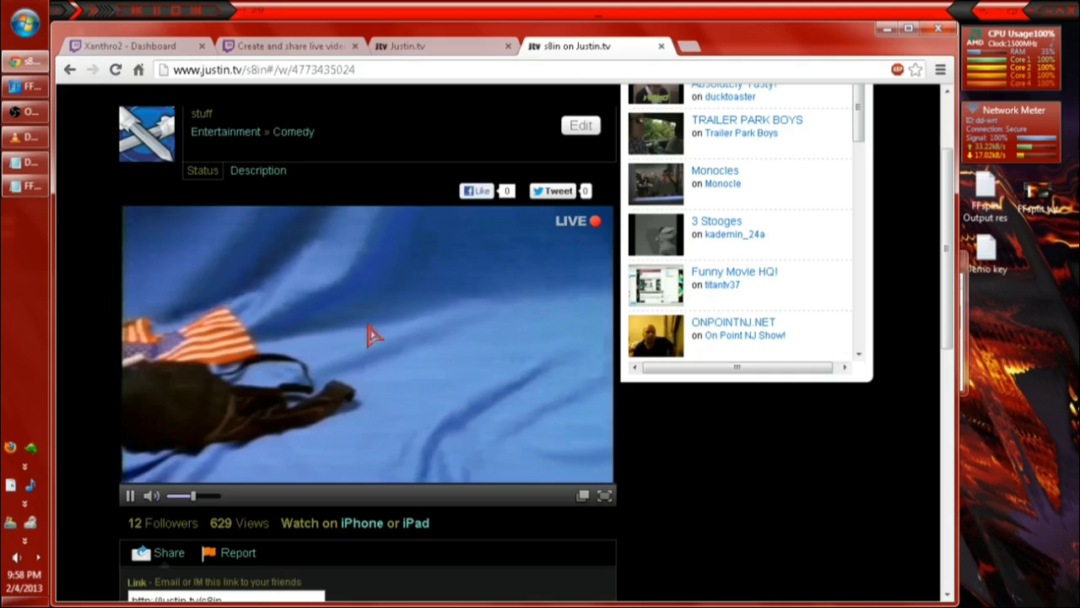